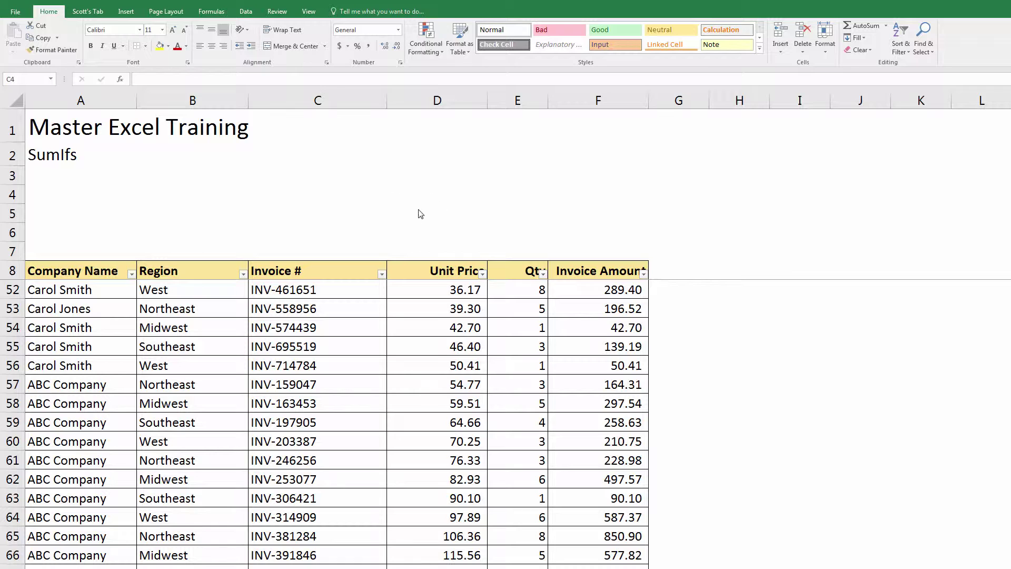
Enter ABC Company in C4 as the lookup label above the invoice table.
left_click_drag(526, 253, 334, 206)
left_click(323, 195)
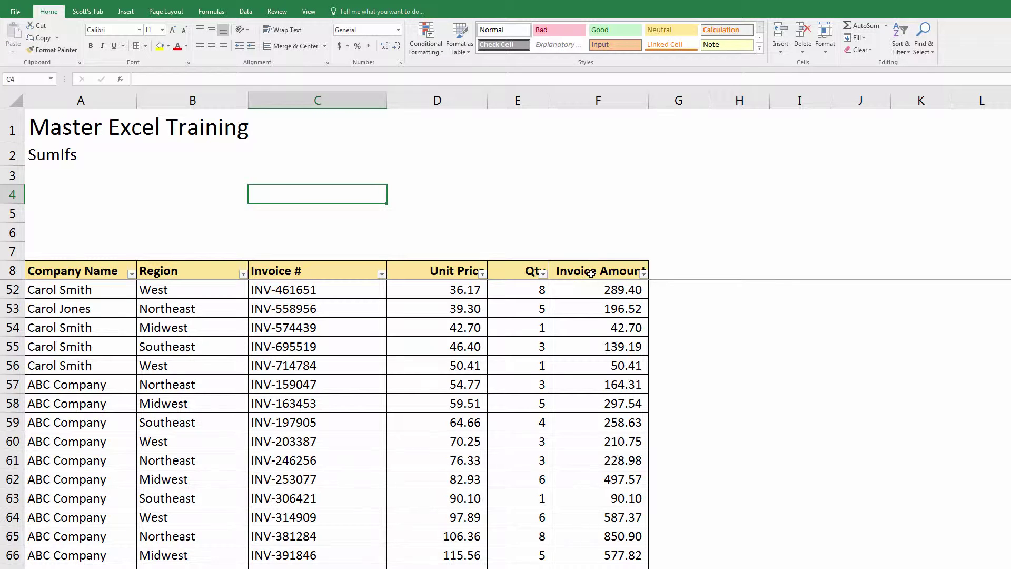
type("A")
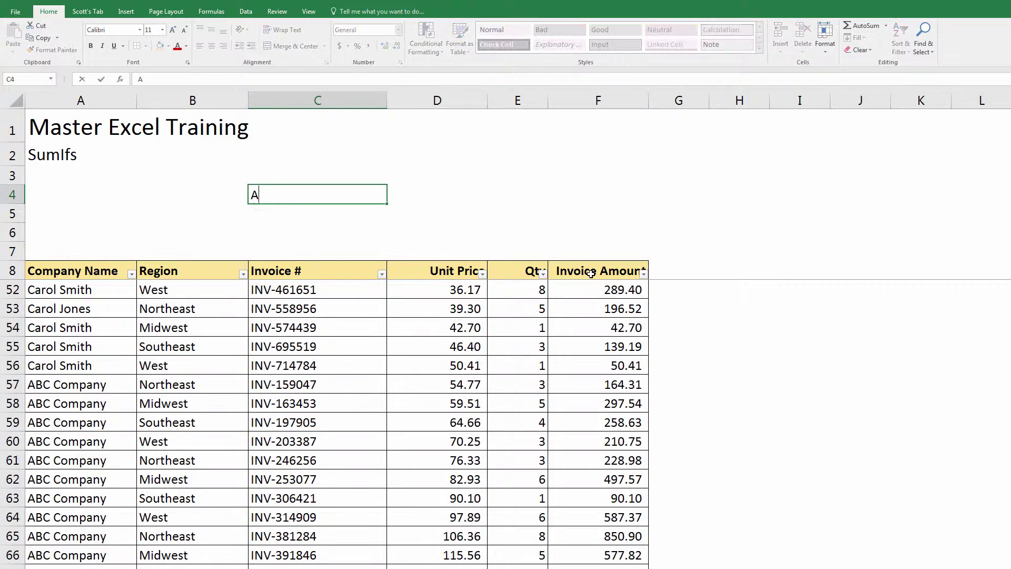
type("BC Company")
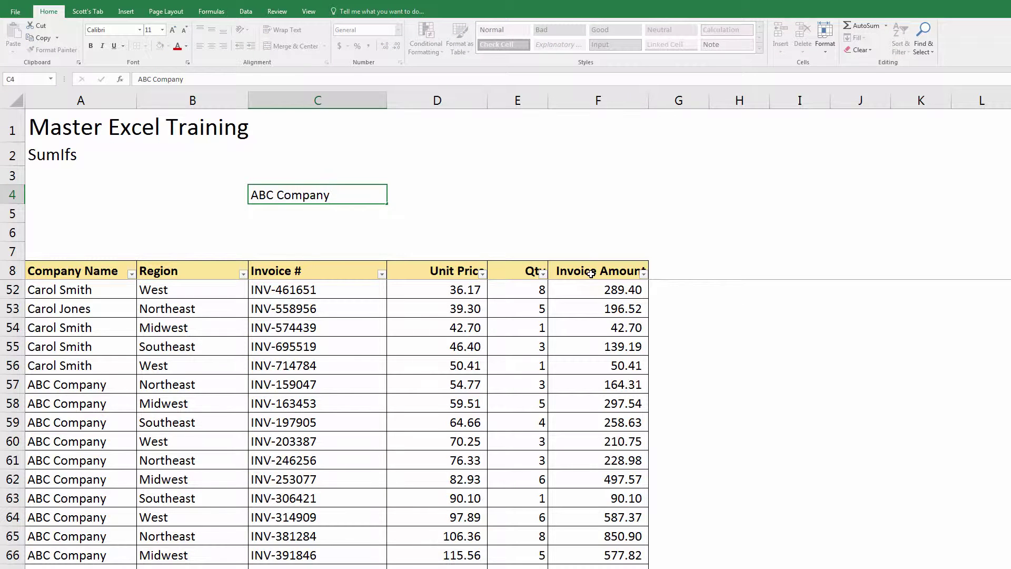
key("Return")
key("Up")
key("Right")
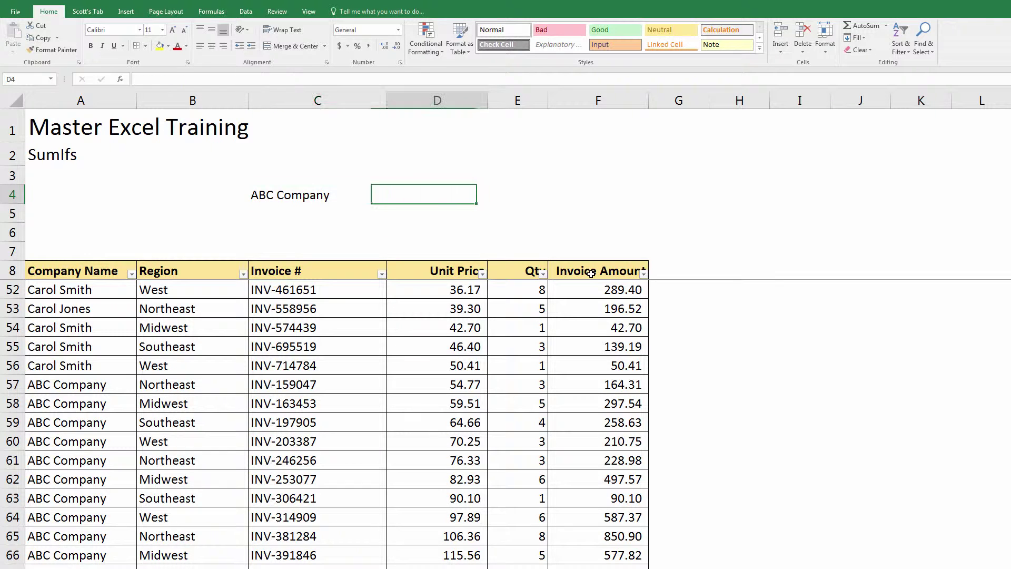
Enter =SUMIF(A8:A73,C4,E8:E73) in E4 to total ABC Company's Qty, giving 68.
key("Right")
type("+")
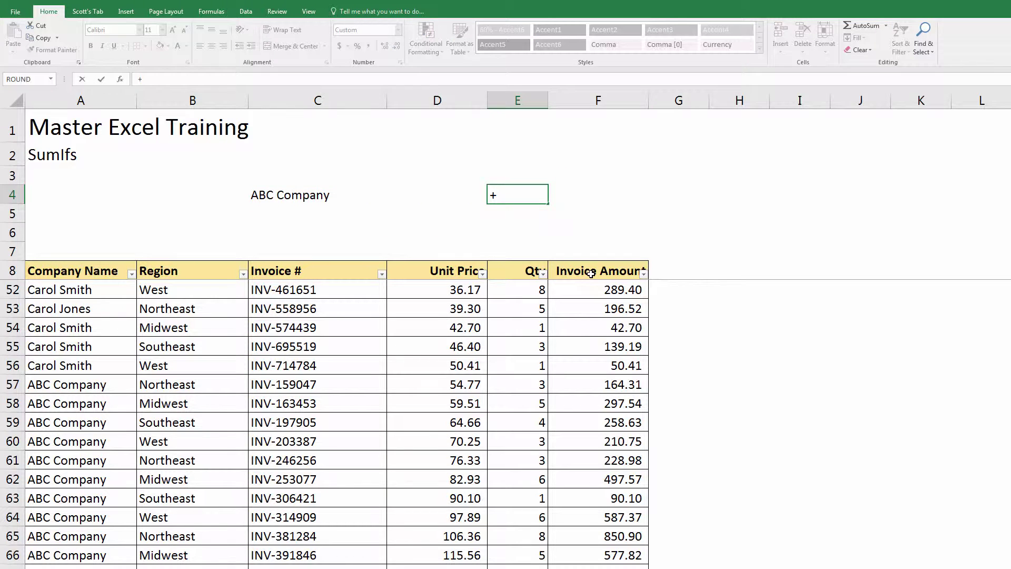
type("sumif")
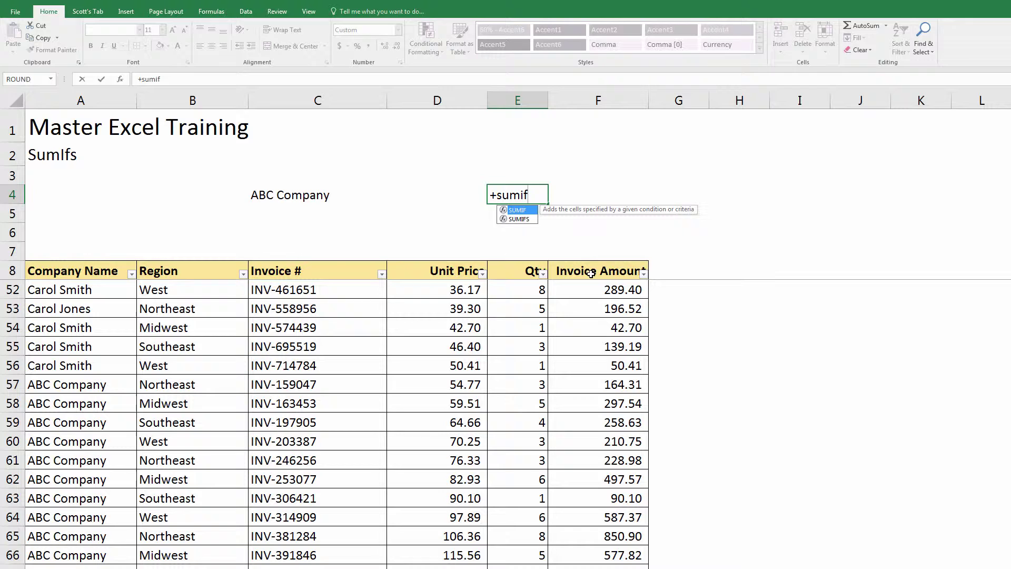
key("Tab")
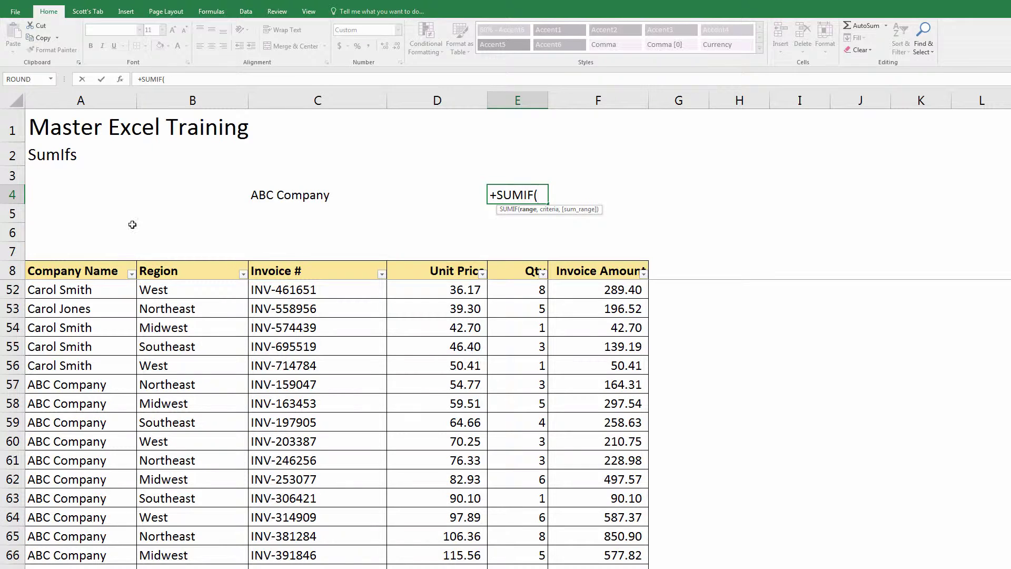
left_click(83, 271)
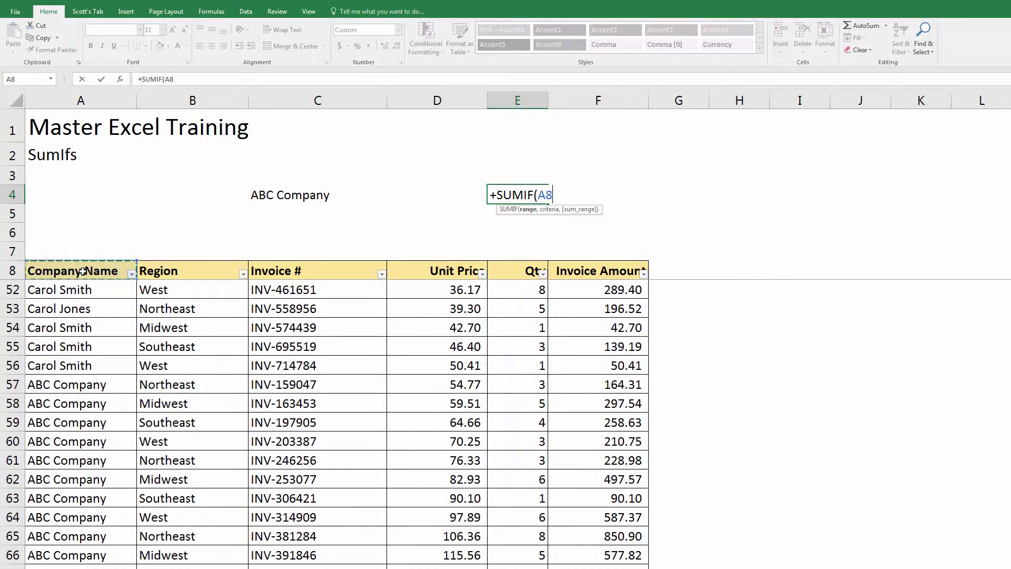
key("ctrl+shift+Down")
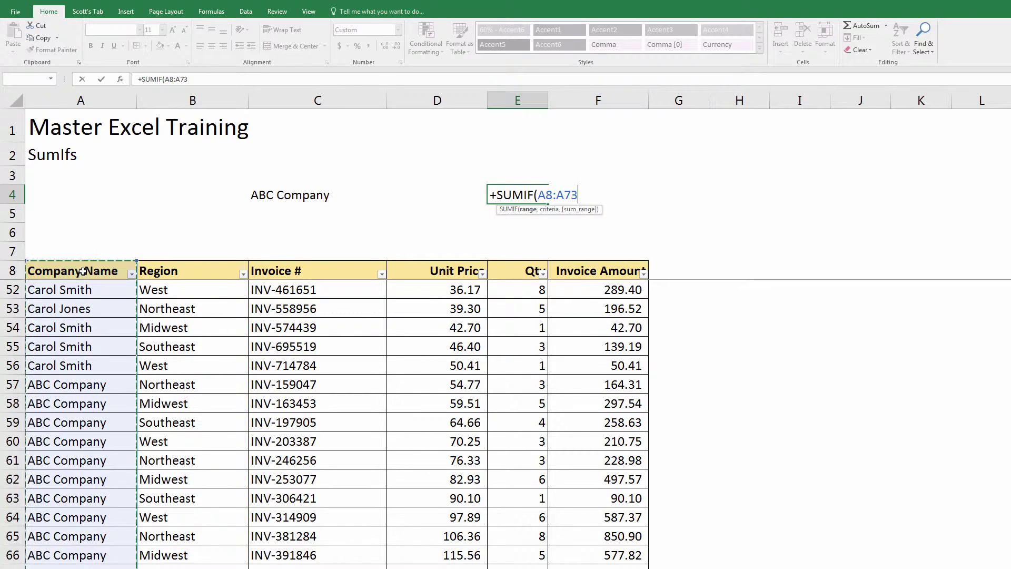
type(",")
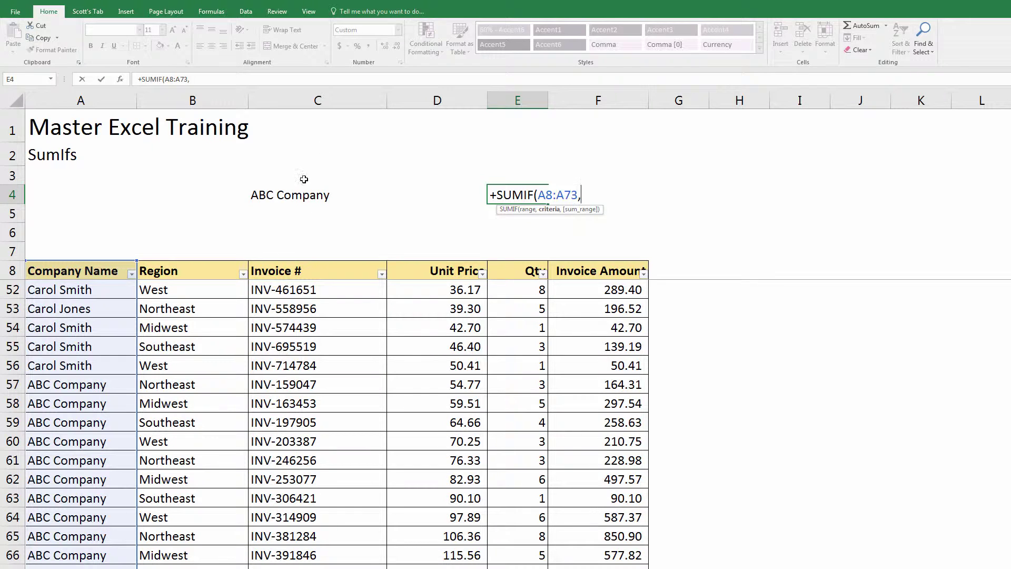
left_click(297, 195)
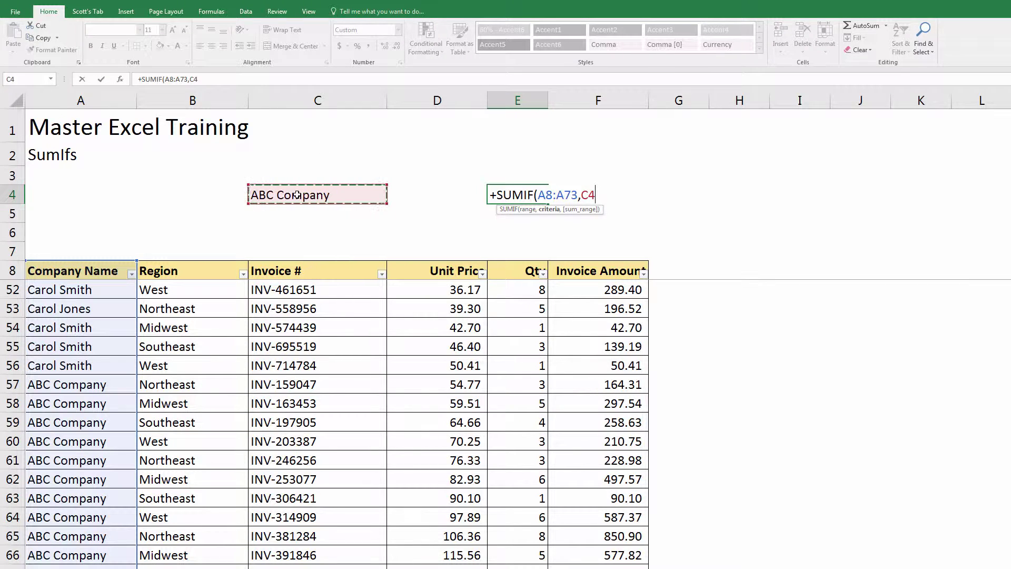
type(",")
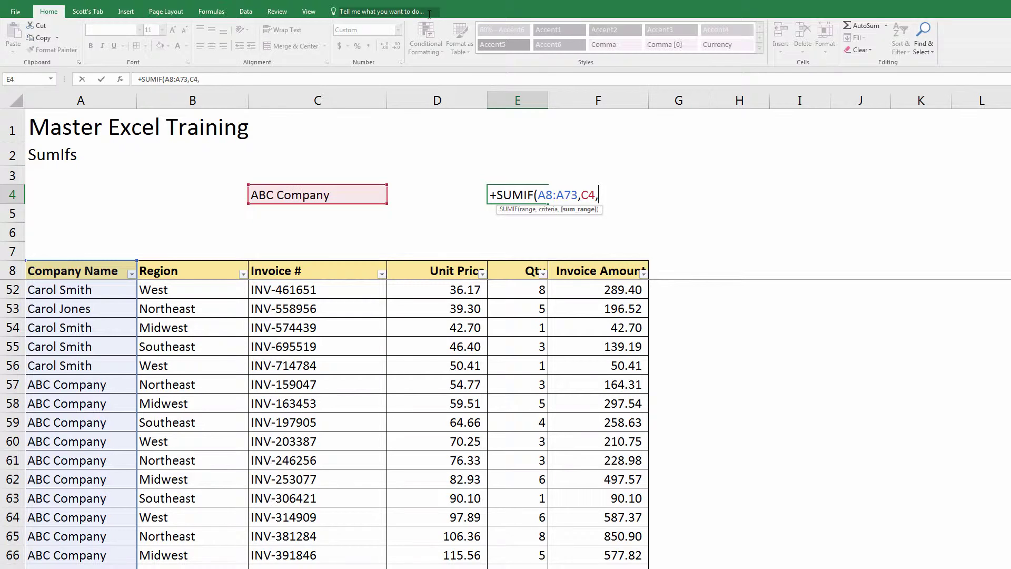
left_click(518, 272)
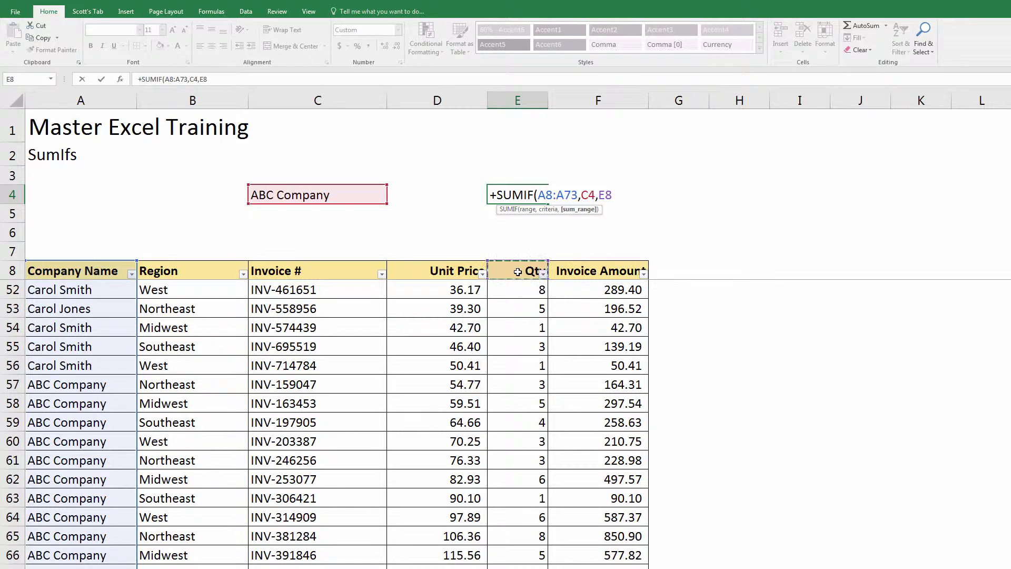
key("ctrl+shift+Down")
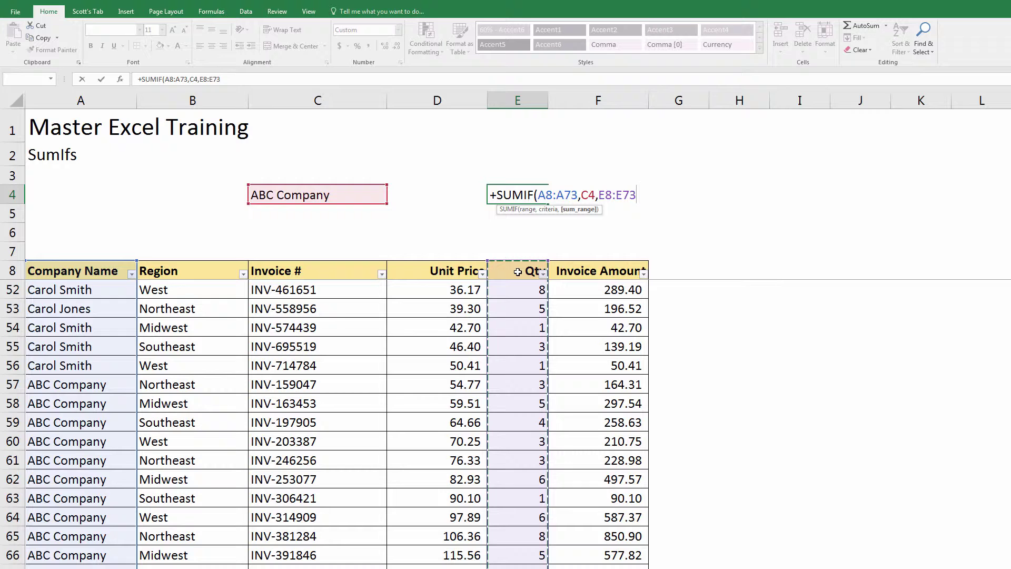
type(")")
key("Return")
key("Up")
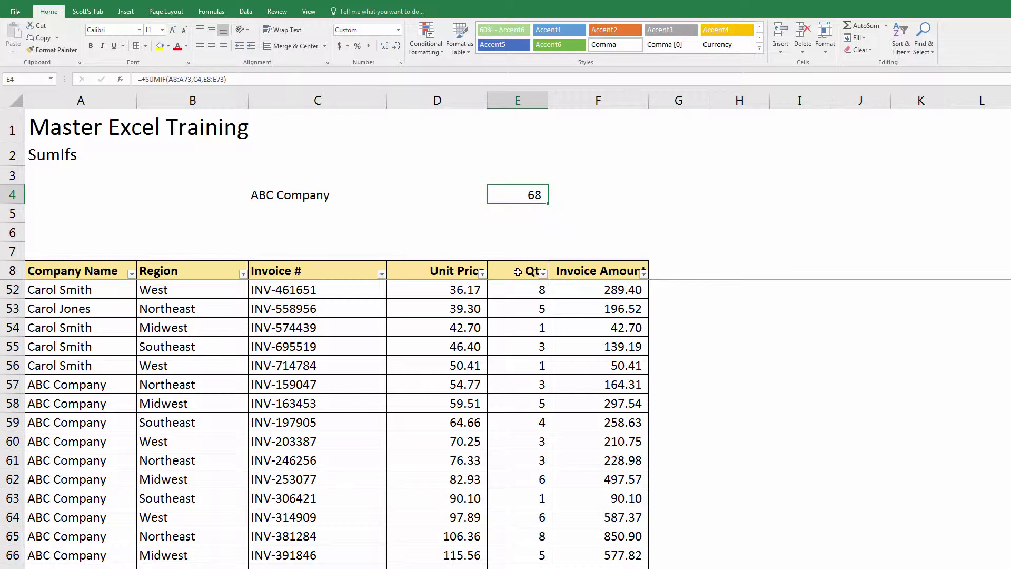
Make the company-name range in E4's SUMIF absolute as $A$8:$A$73.
key("Right")
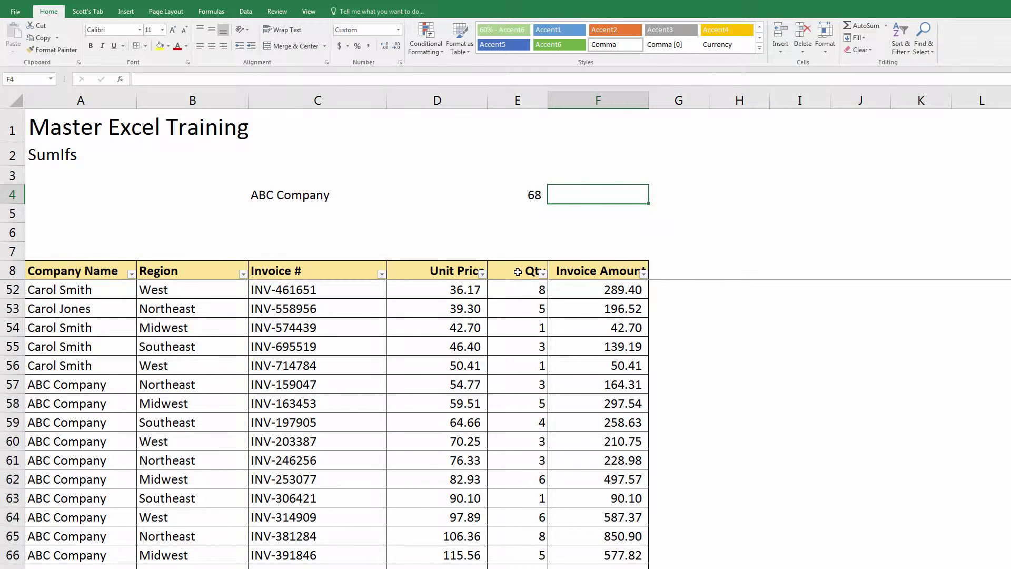
key("Left")
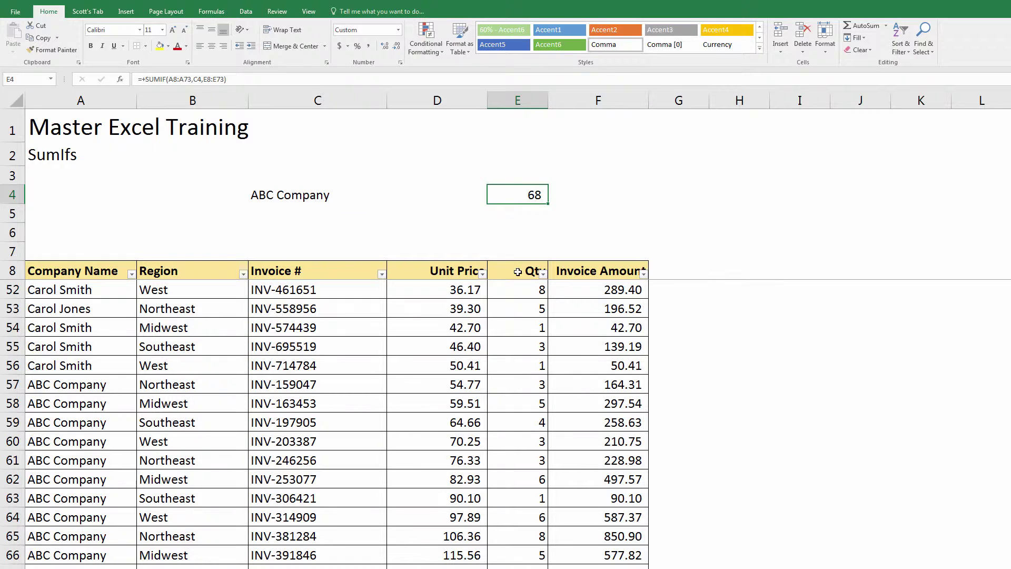
key("F2")
key("Left")
key("Left")
key("Left")
key("Left")
key("Left")
key("Left")
key("Left")
key("Left")
key("Left")
key("Left")
key("Left")
key("Left")
key("Left")
key("Left")
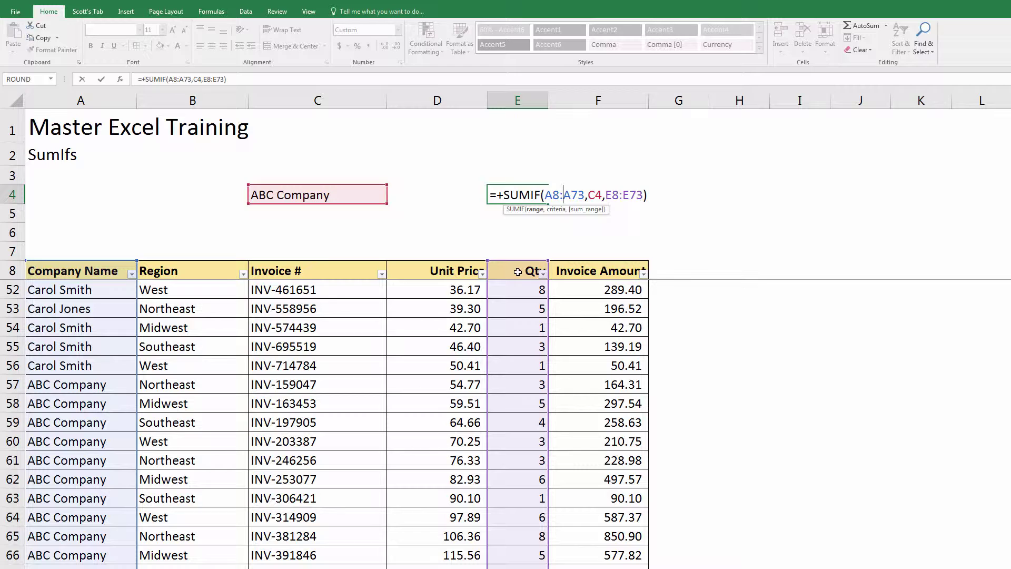
key("Left")
key("Left")
key("Left")
key("shift+Right")
key("shift+Right")
key("shift+Right")
key("shift+Right")
key("shift+Right")
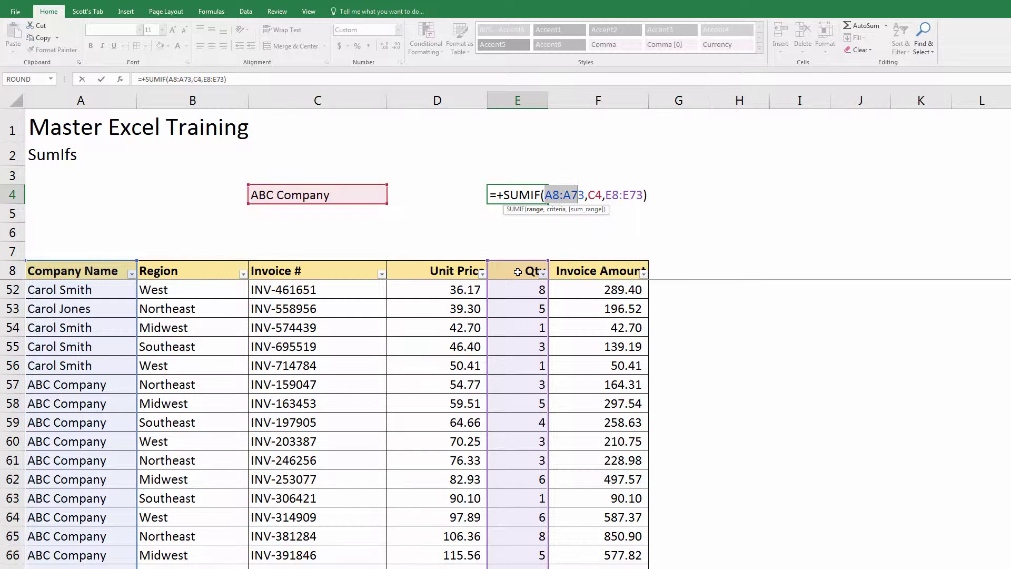
key("shift+Right")
key("F4")
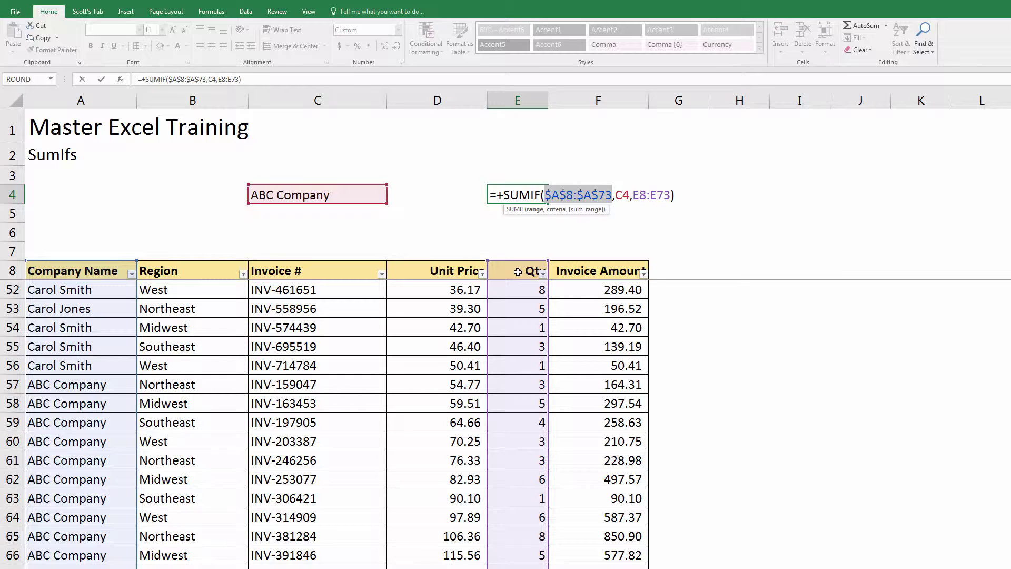
Anchor the criterion as $C$4 and re-enter the formula, still returning 68.
key("Right")
key("Right")
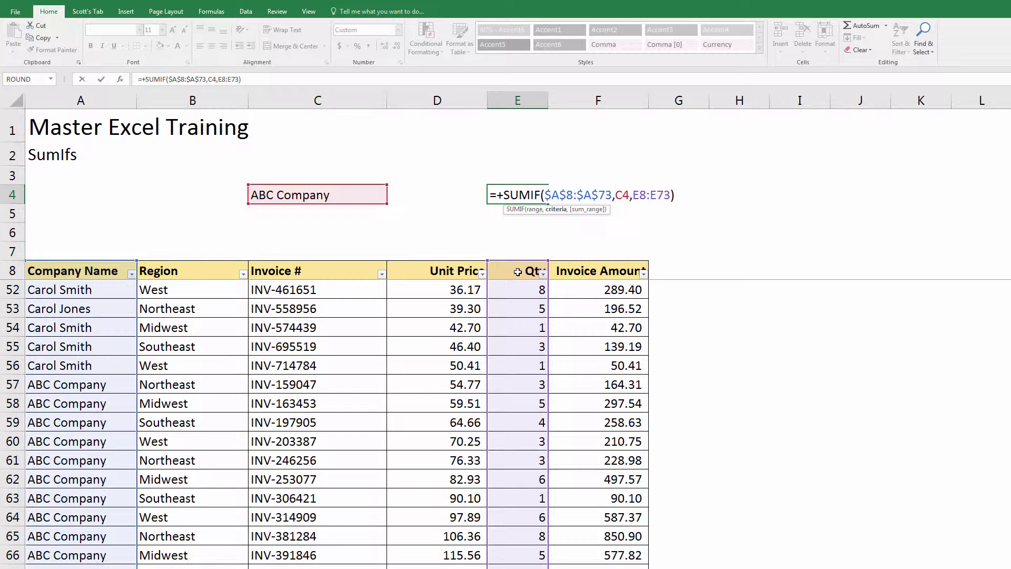
key("Right")
key("Right")
key("F4")
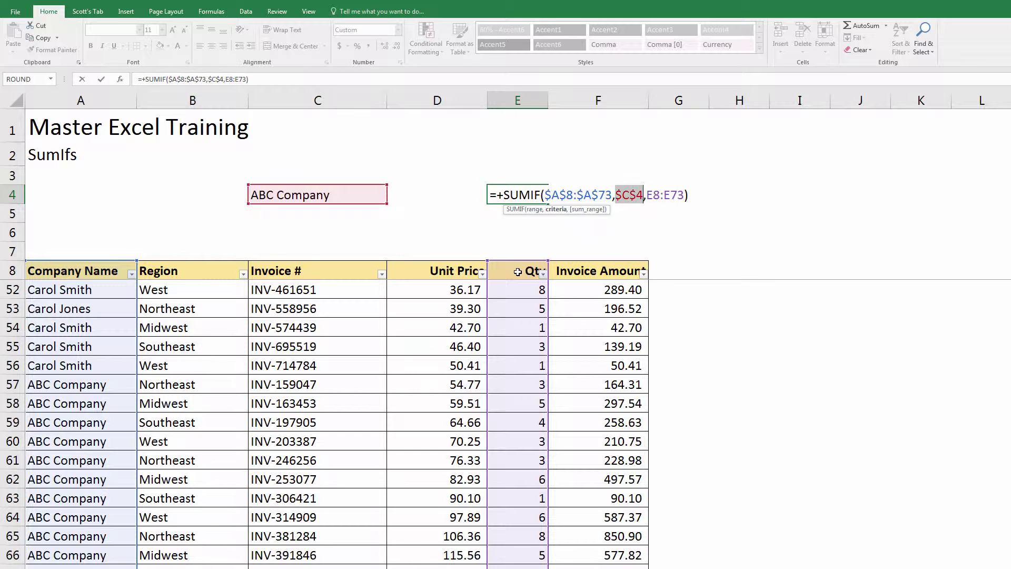
key("ctrl+Return")
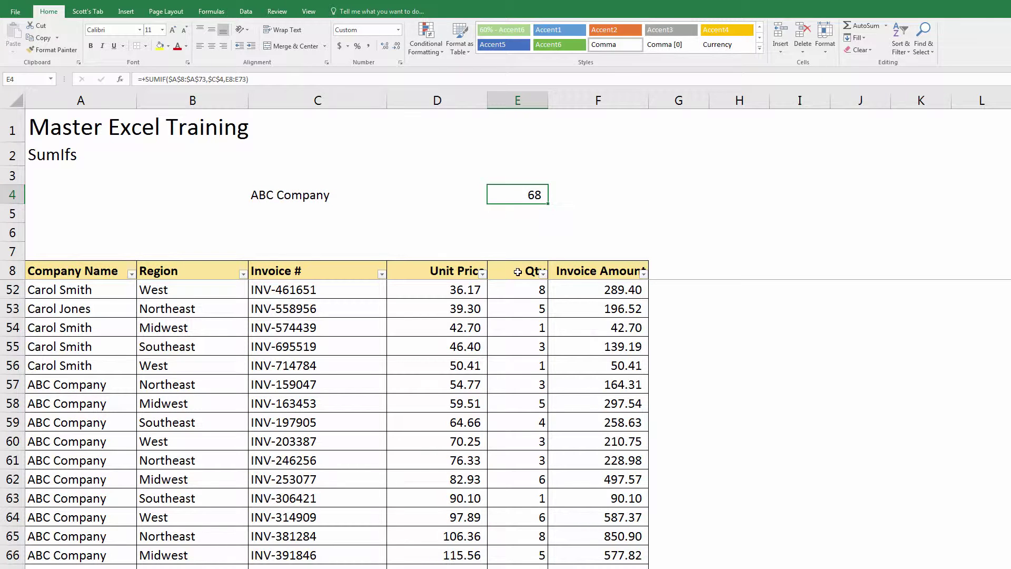
key("F2")
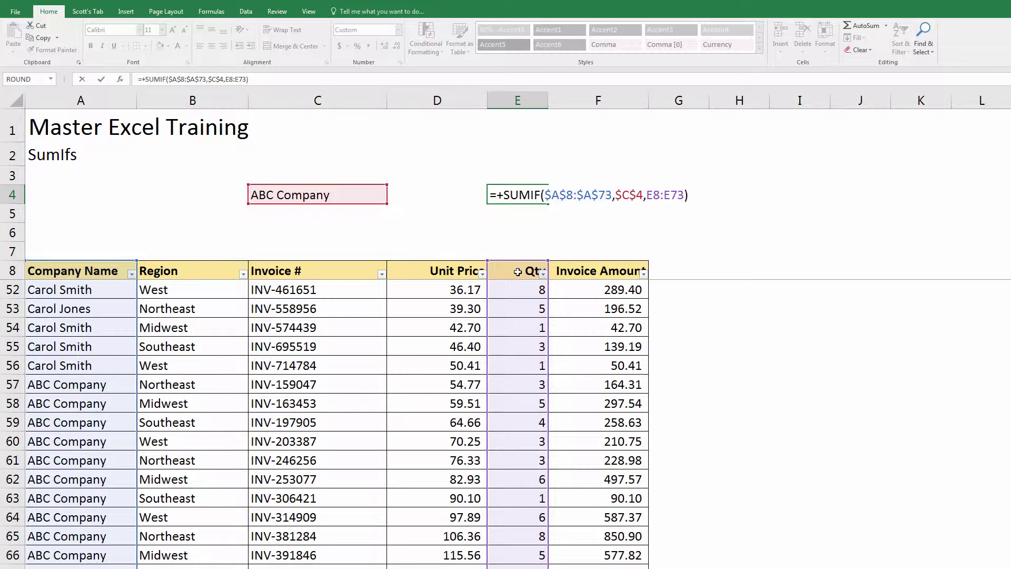
key("Return")
Copy E4's SUMIF into F4 so it totals ABC Company's invoice amounts as 7,681.
key("Up")
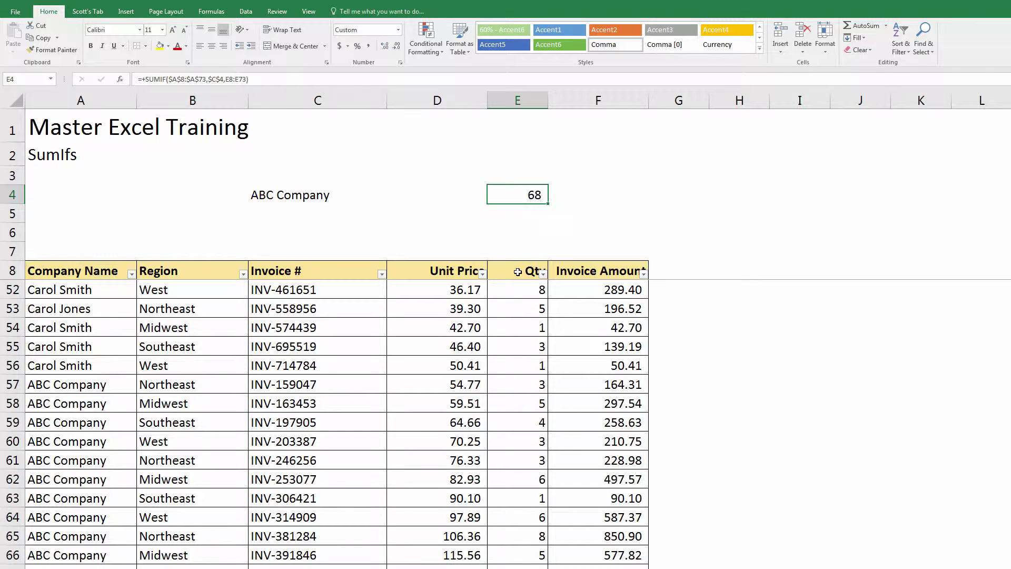
key("ctrl+c")
key("Right")
key("Return")
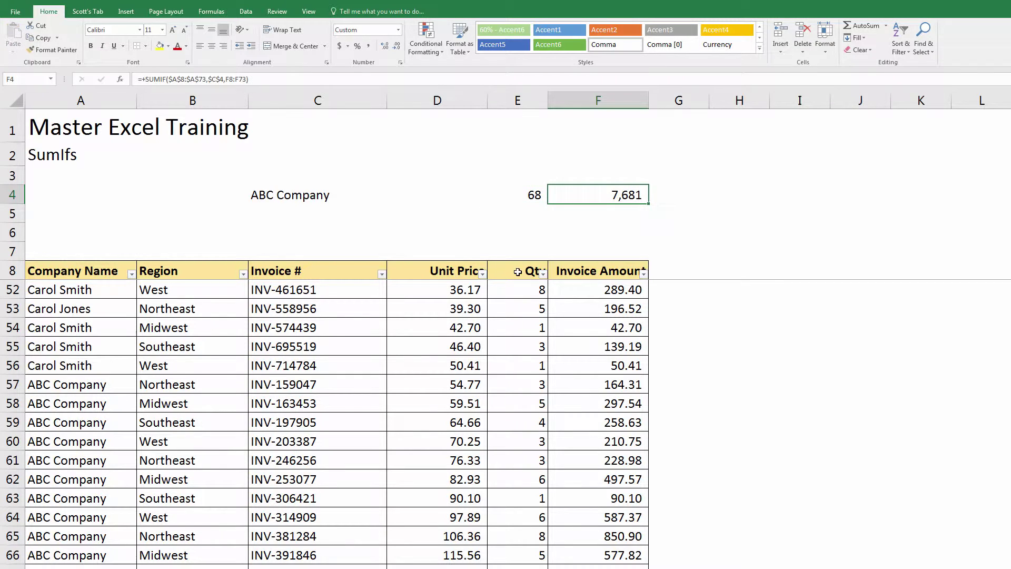
key("F2")
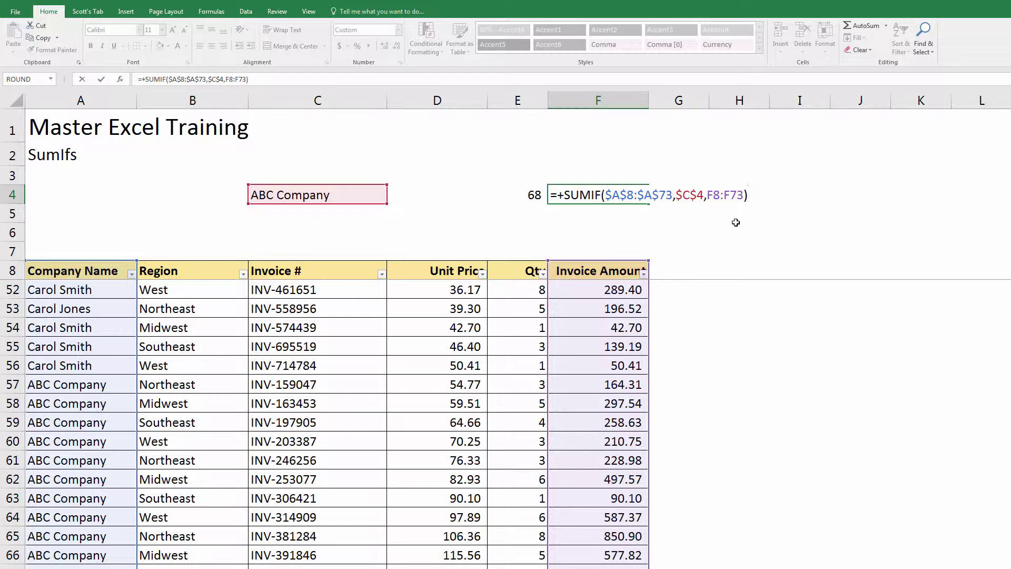
key("ctrl+Return")
key("Left")
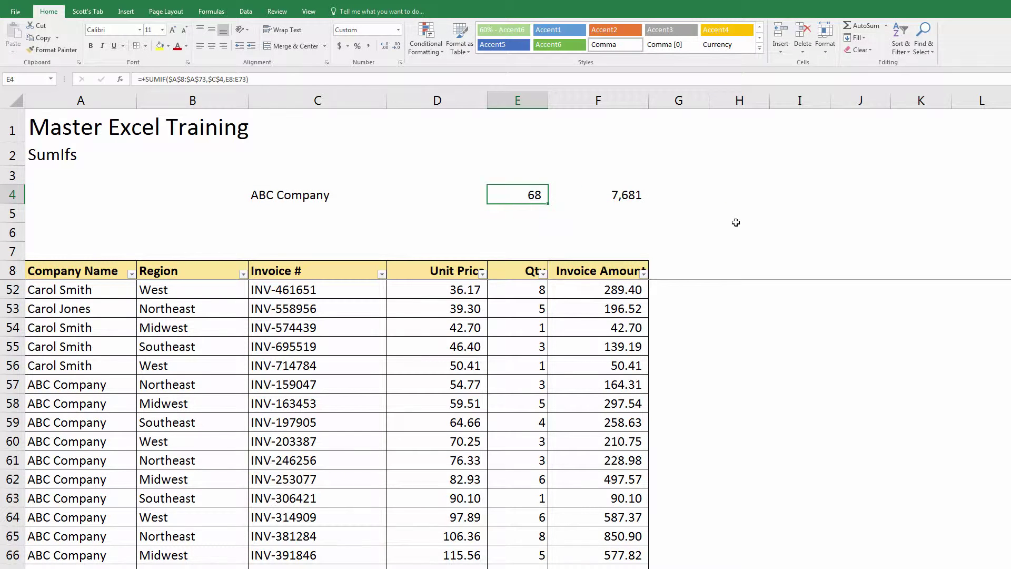
key("Right")
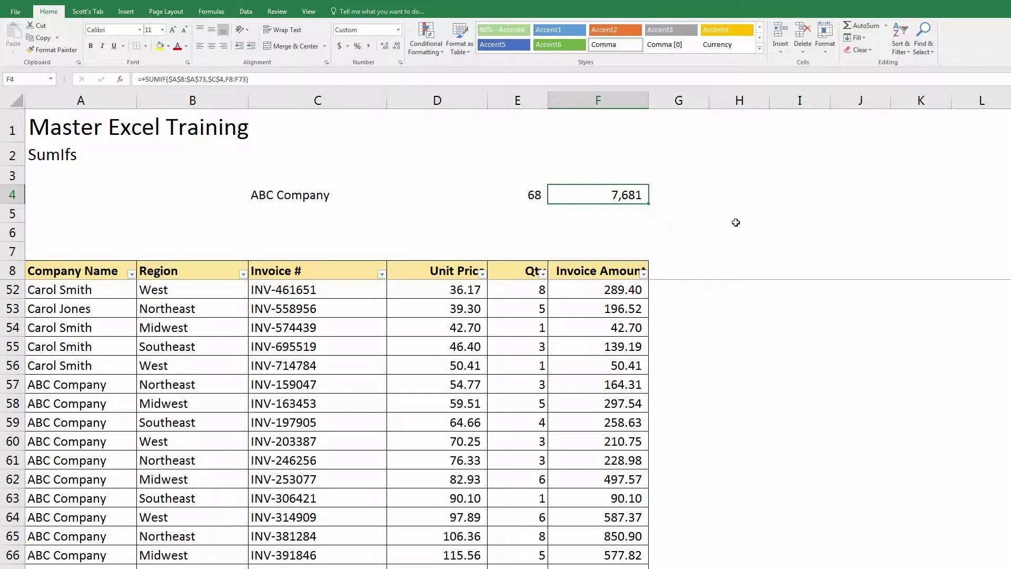
Copy ABC Company from C4 into C5.
key("Left")
key("Left")
key("Left")
key("Left")
key("Right")
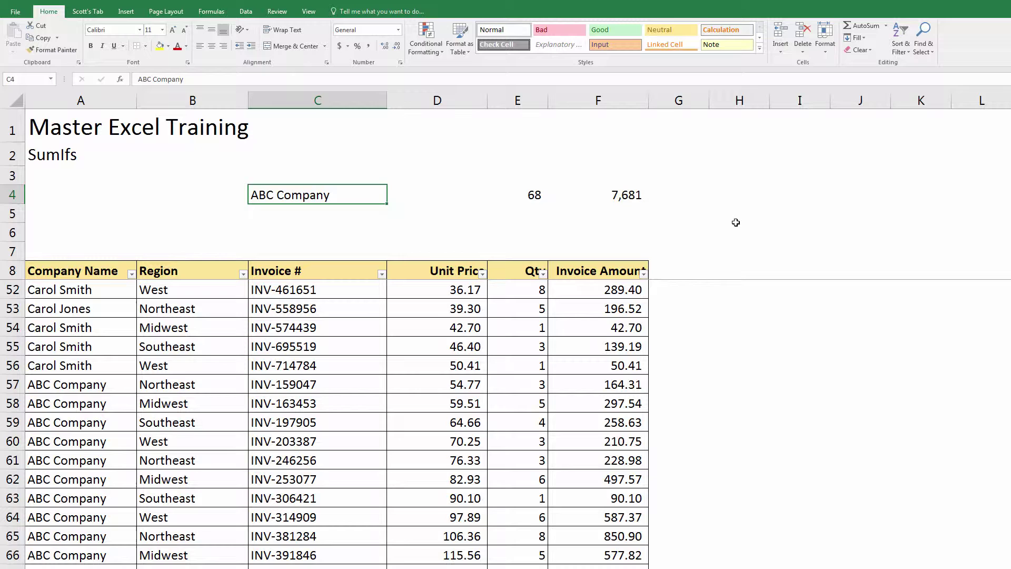
key("ctrl+c")
key("Down")
key("Return")
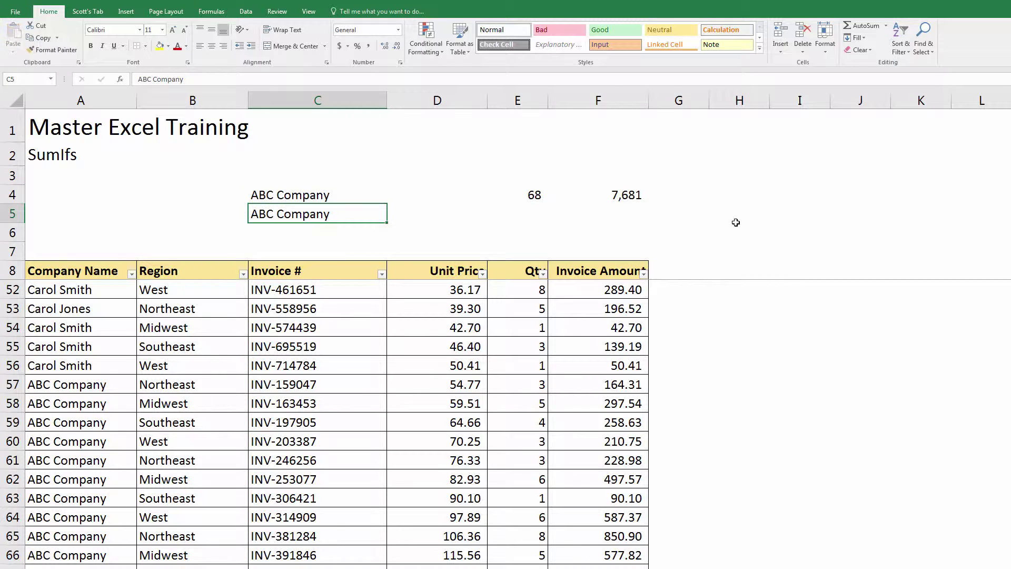
Enter the second company's name in C6, correct its spacing, and fill it into C7.
key("Down")
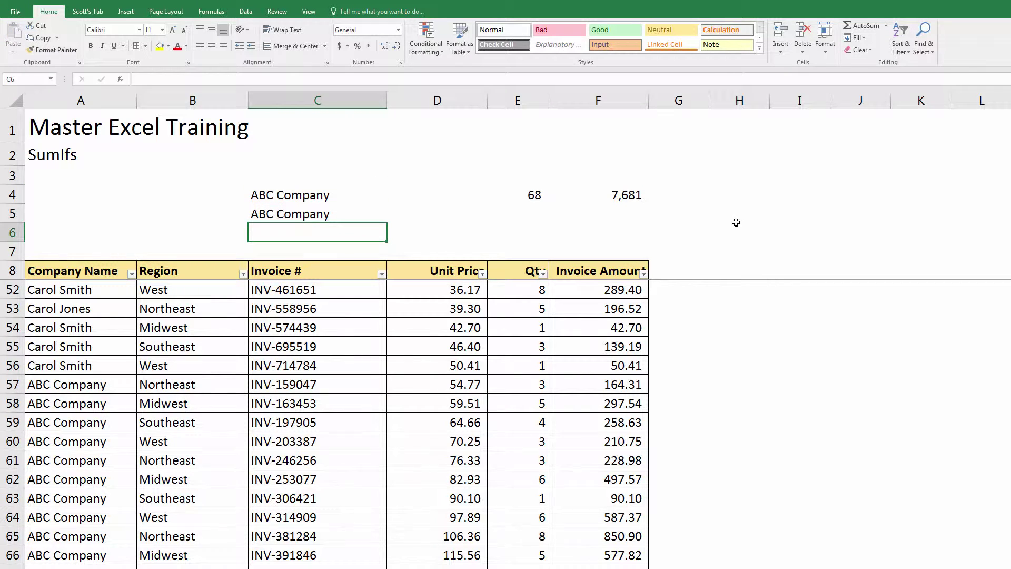
type("Jow")
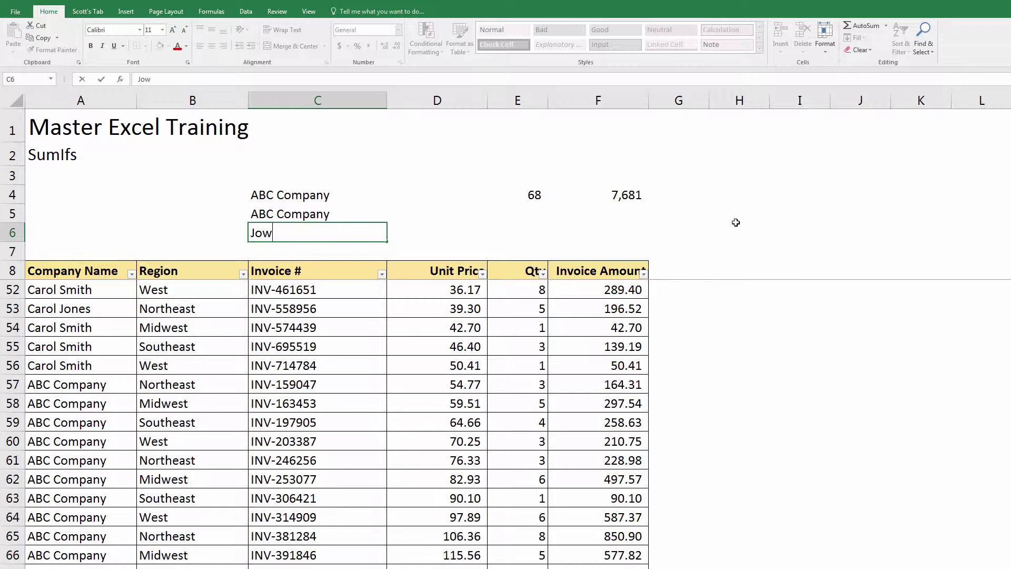
key("BackSpace")
type("eSmith")
key("Return")
key("Up")
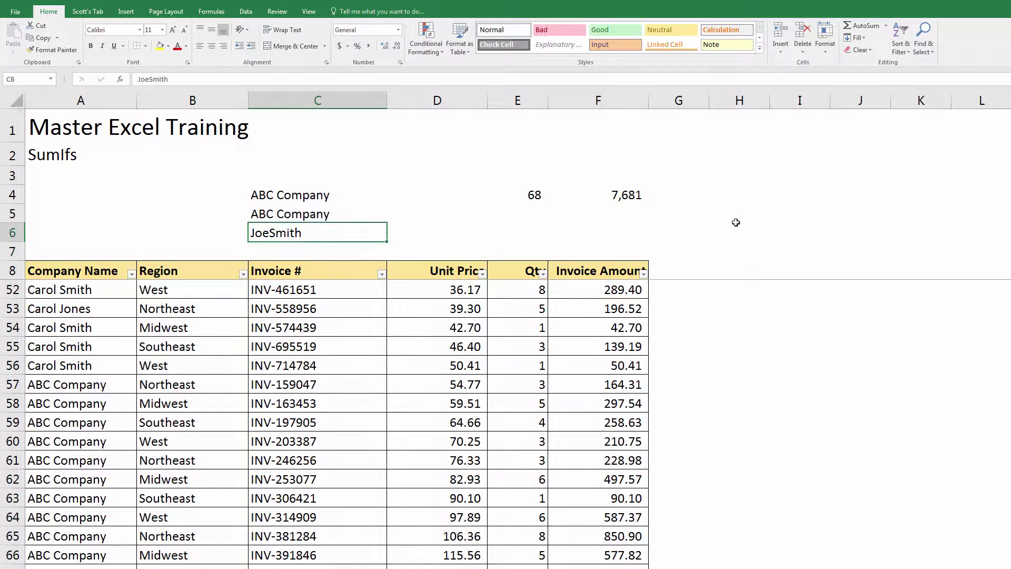
key("F2")
key("Left")
key("Left")
key("Left")
key("Left")
key("Left")
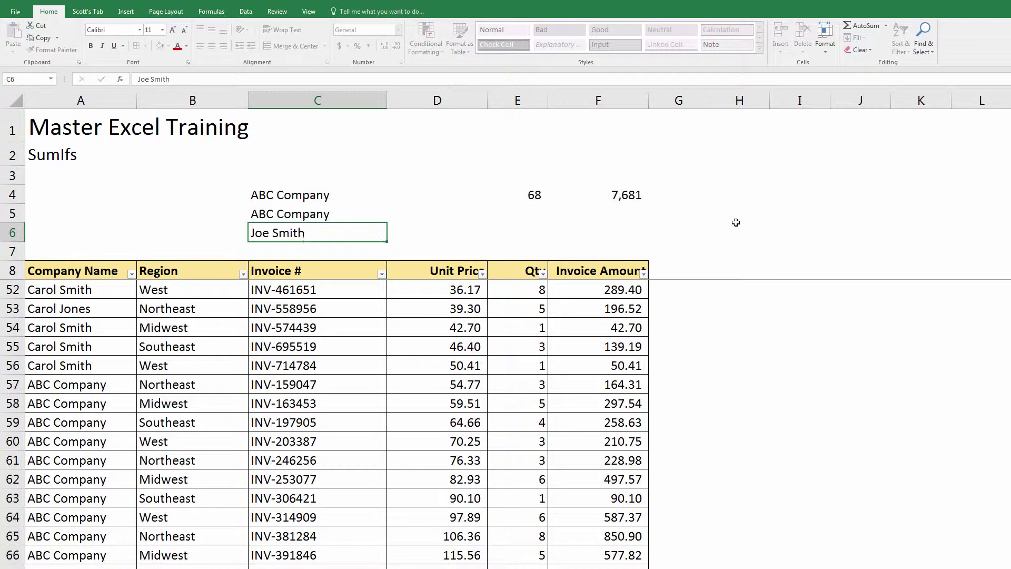
key("Return")
key("ctrl+d")
key("Up")
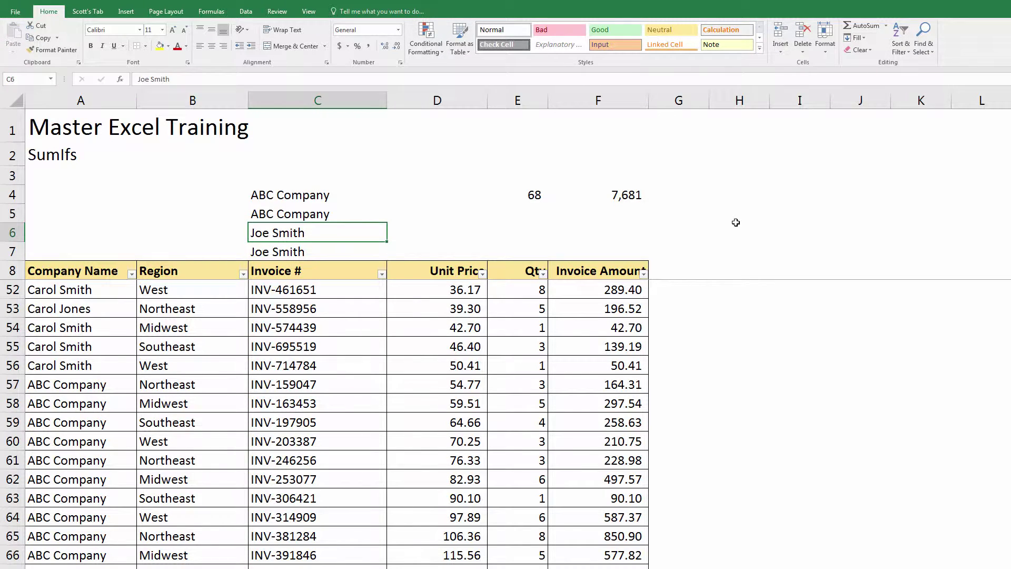
key("Right")
key("Right")
key("Up")
key("Up")
key("Left")
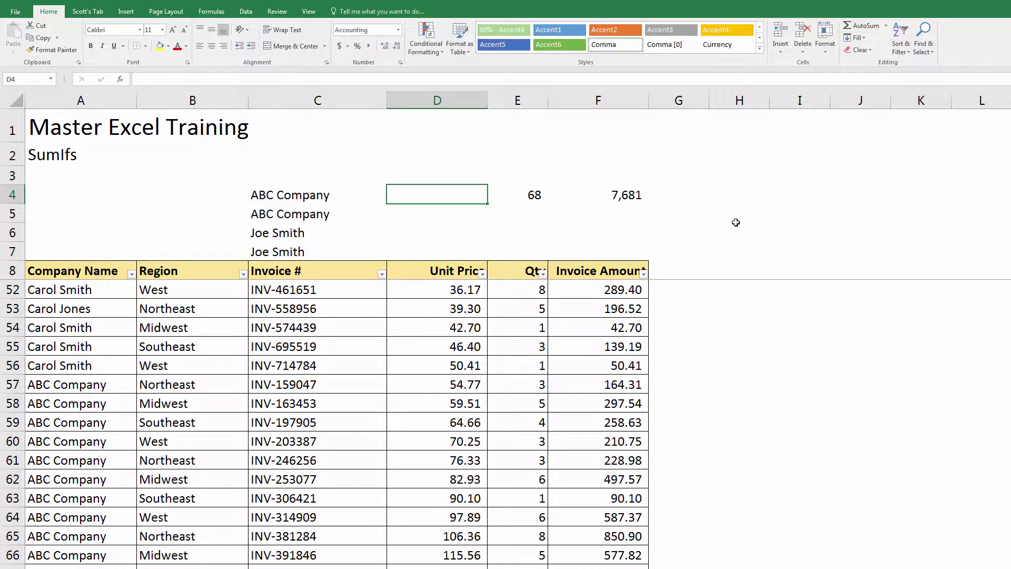
Enter West in D4 and Southeast in D5.
type("West")
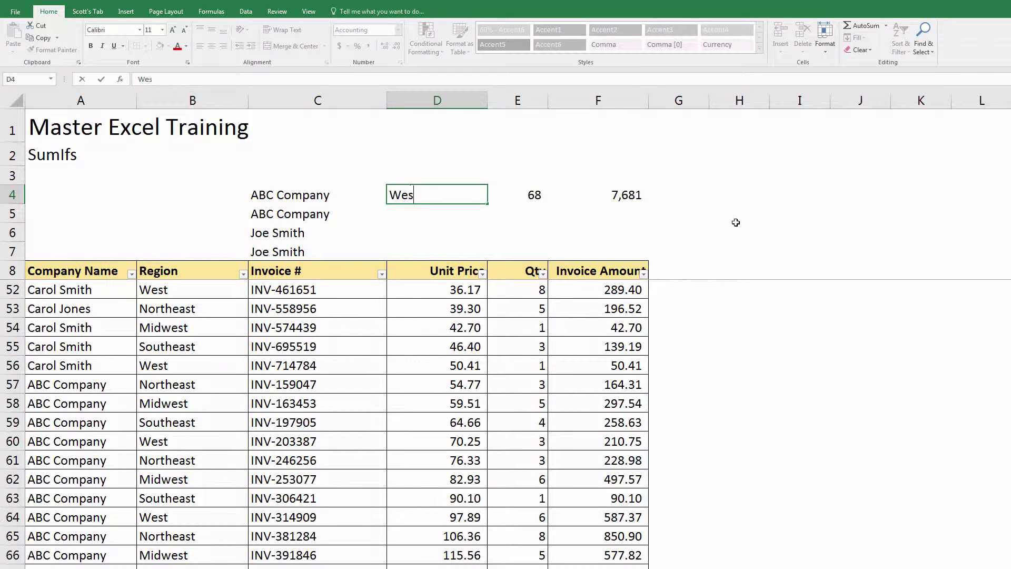
key("BackSpace")
type("t")
key("Return")
key("Up")
key("Down")
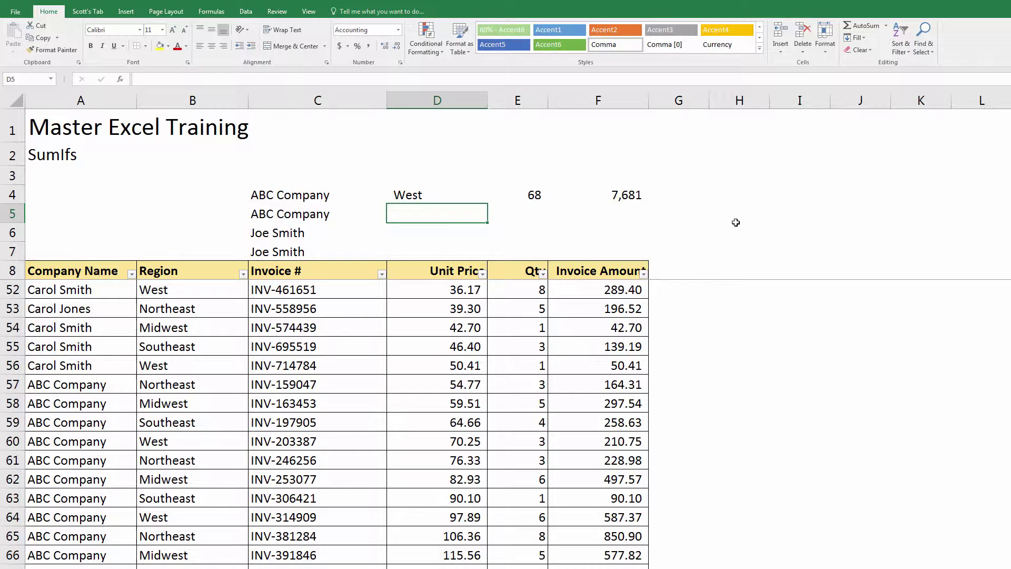
type("Souther")
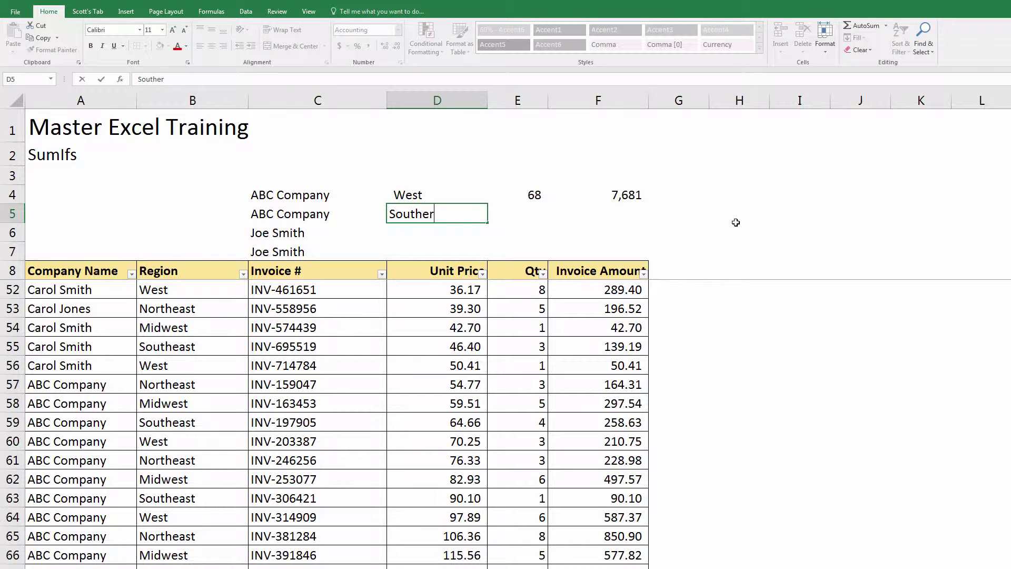
key("BackSpace")
type("asy")
key("BackSpace")
type("t")
key("Return")
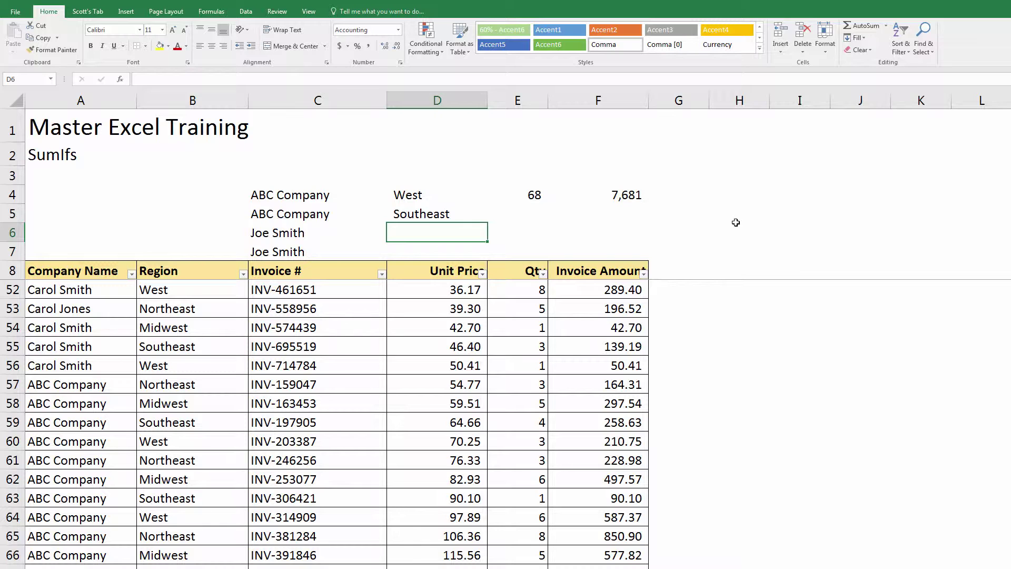
Copy the West and Southeast regions from D4:D5 into D6:D7.
key("Up")
key("Up")
key("shift+Down")
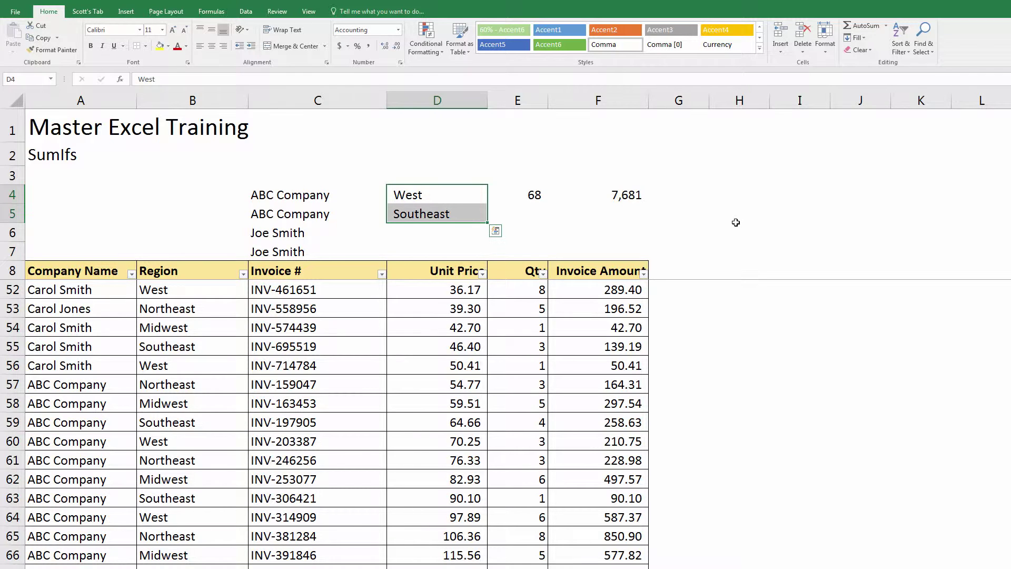
key("ctrl+c")
key("Down")
key("Down")
key("Return")
key("Up")
key("Up")
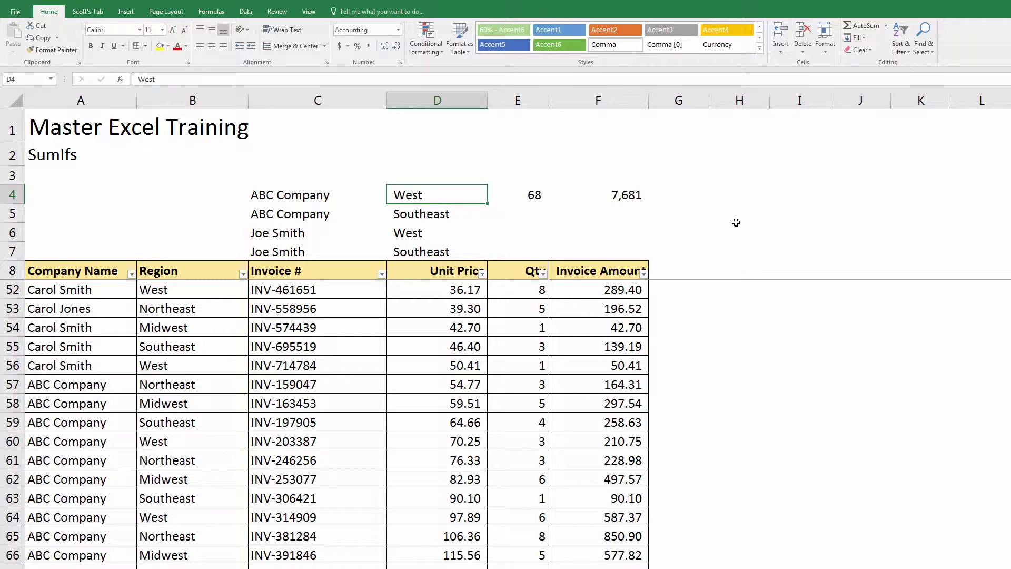
Clear the old SUMIF totals from E4:F4.
key("Right")
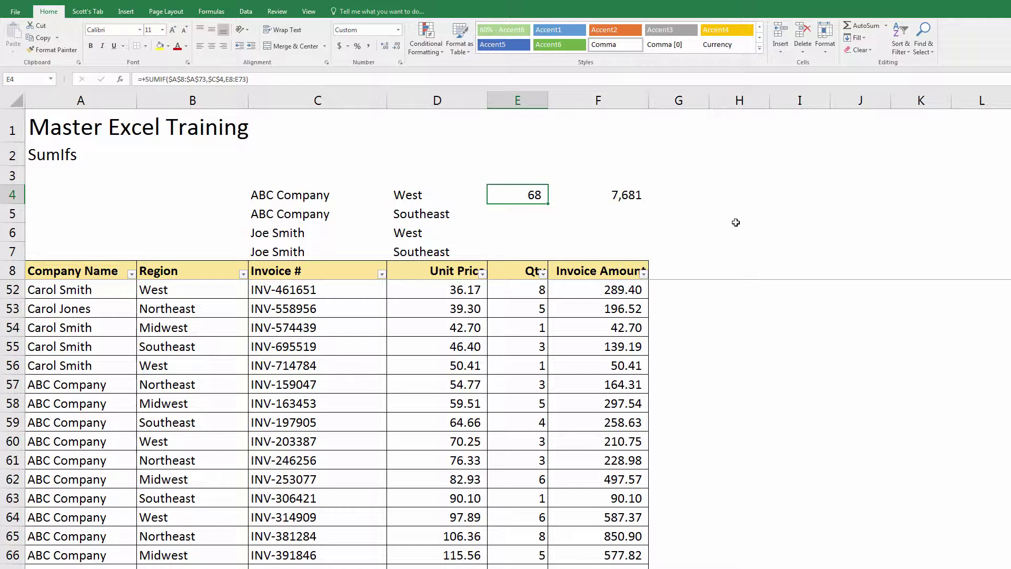
key("Right")
key("shift+Left")
key("Delete")
key("shift+Right")
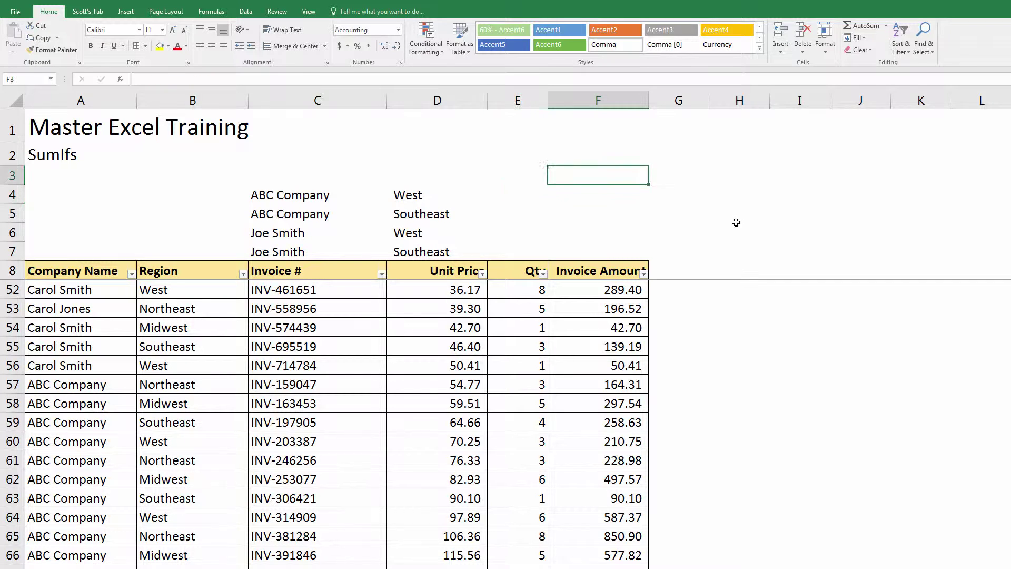
key("Left")
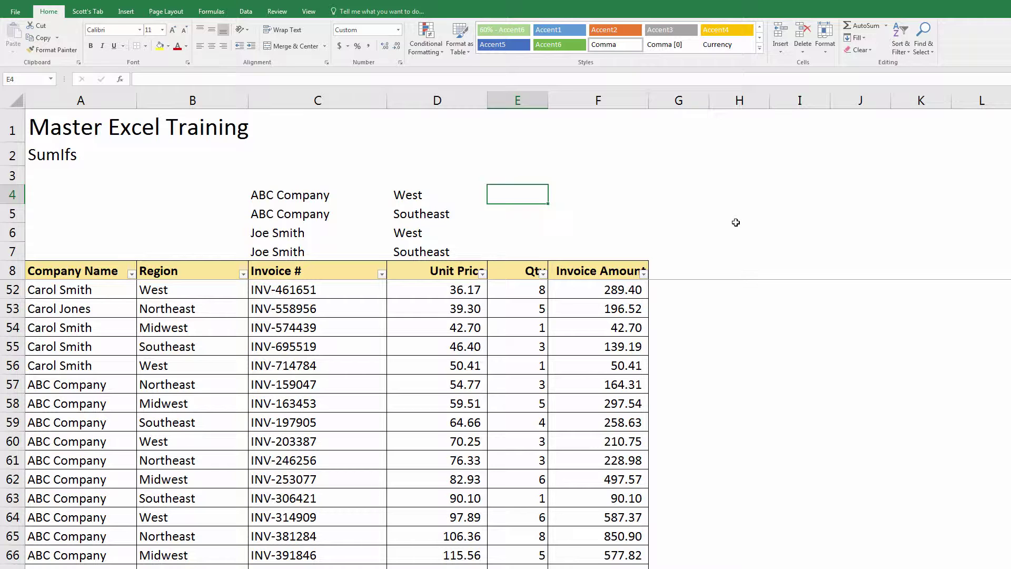
Start a SUMIFS formula in E4 and bring up its Function Arguments dialog.
type("+")
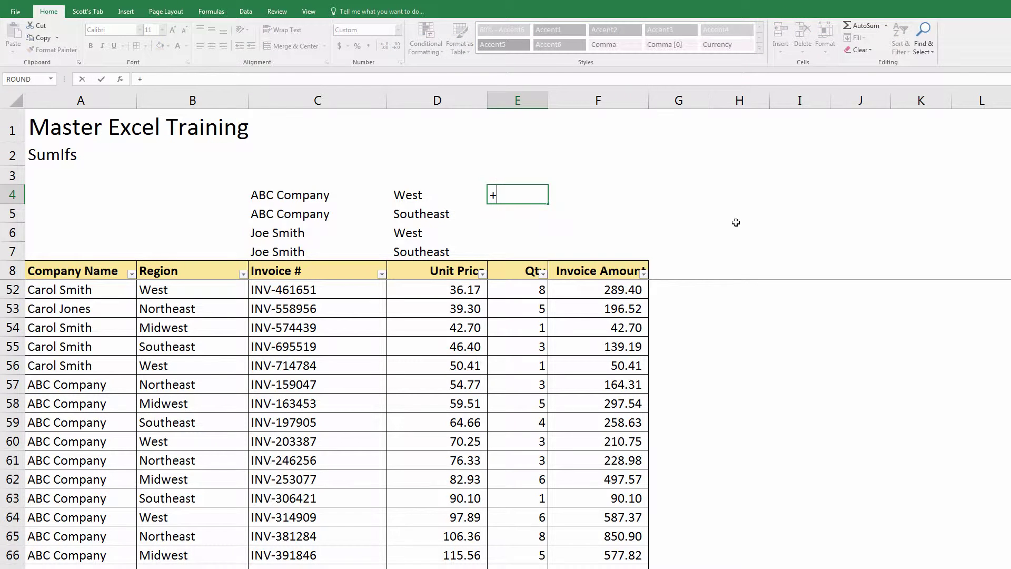
type("sumifs")
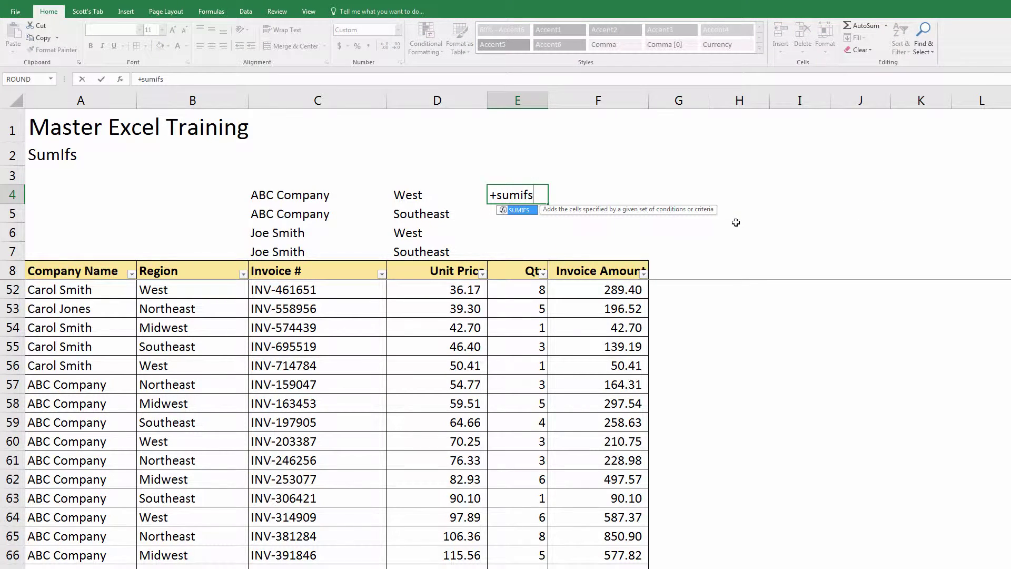
key("Tab")
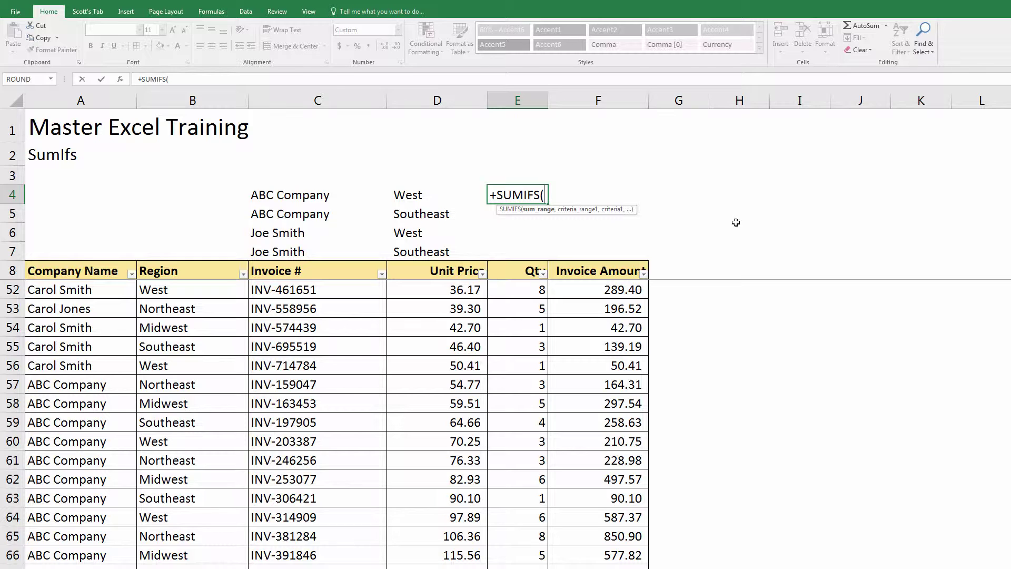
left_click(120, 80)
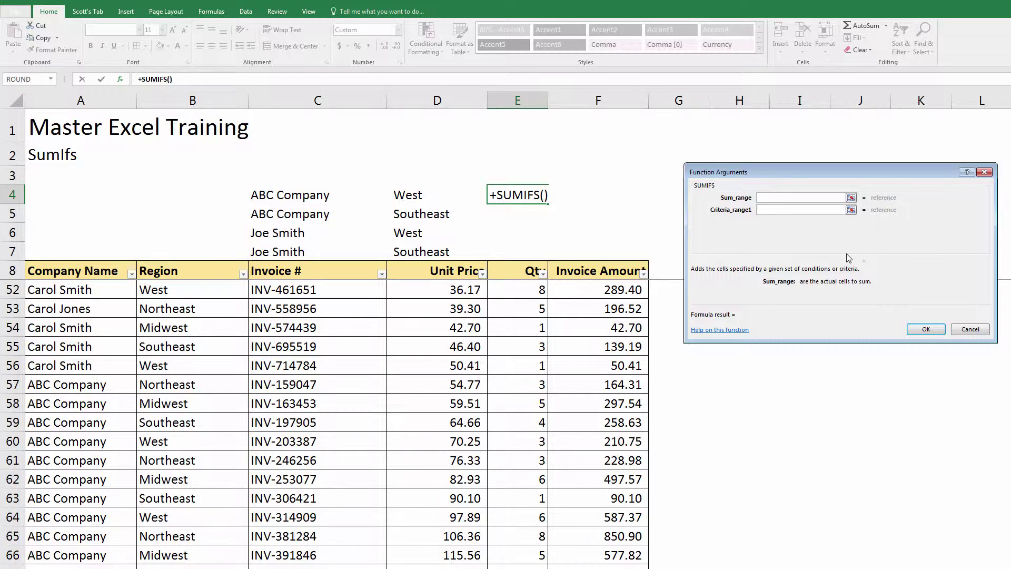
Set the SUMIFS sum range to E8:E73 with criteria range A8:A73 and criterion C4.
left_click(515, 269)
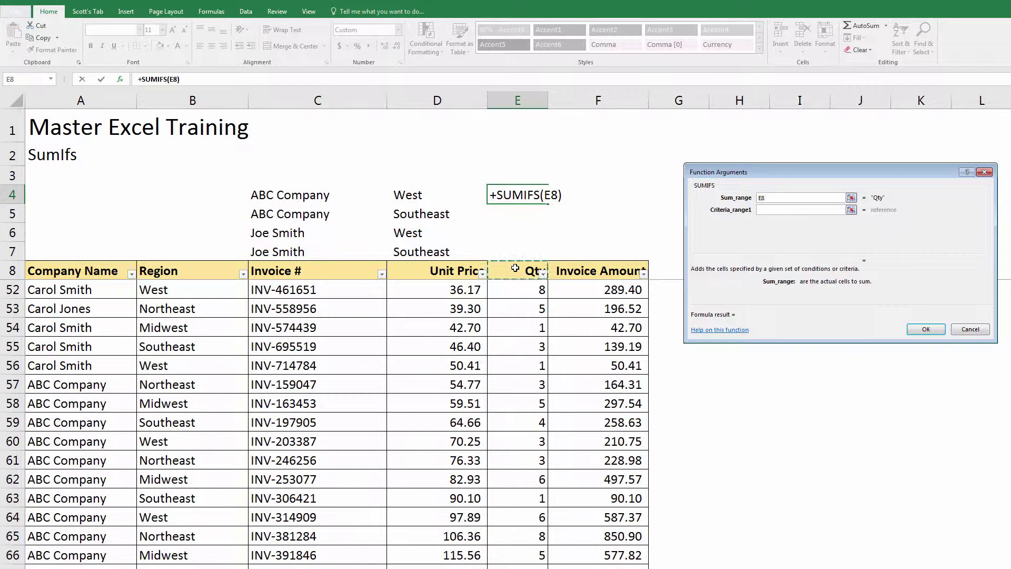
key("ctrl+shift+Down")
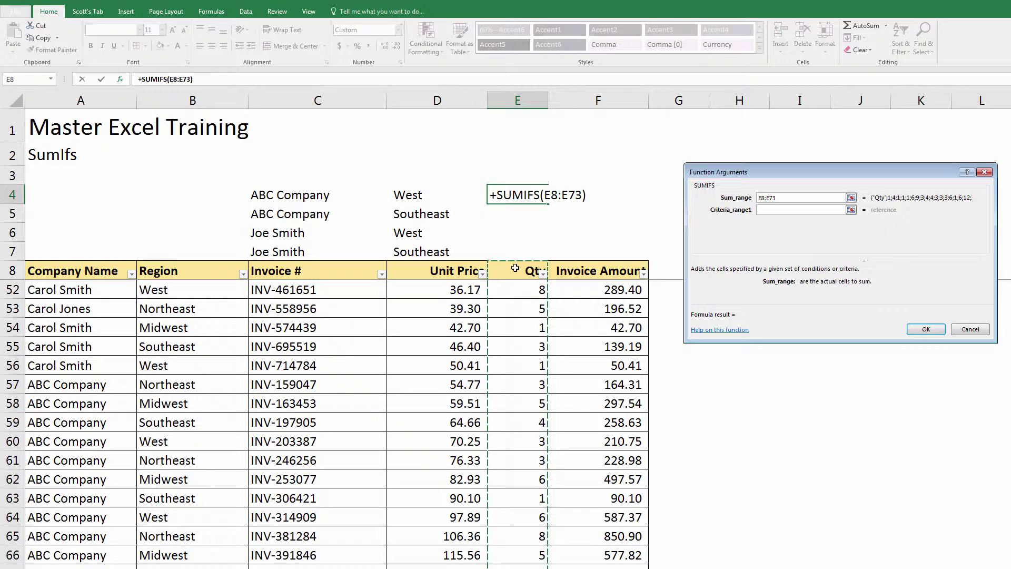
left_click(775, 210)
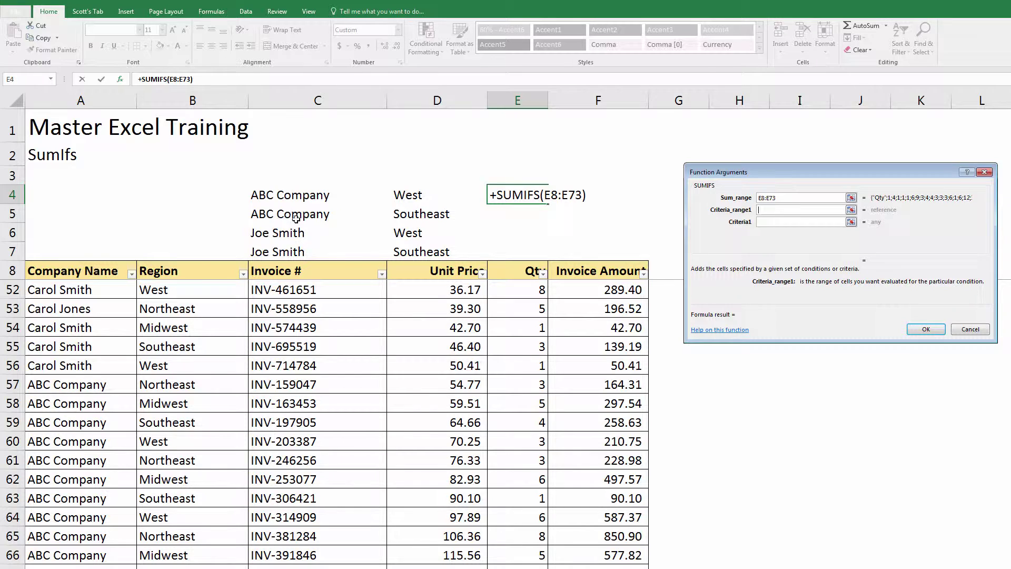
left_click(65, 270)
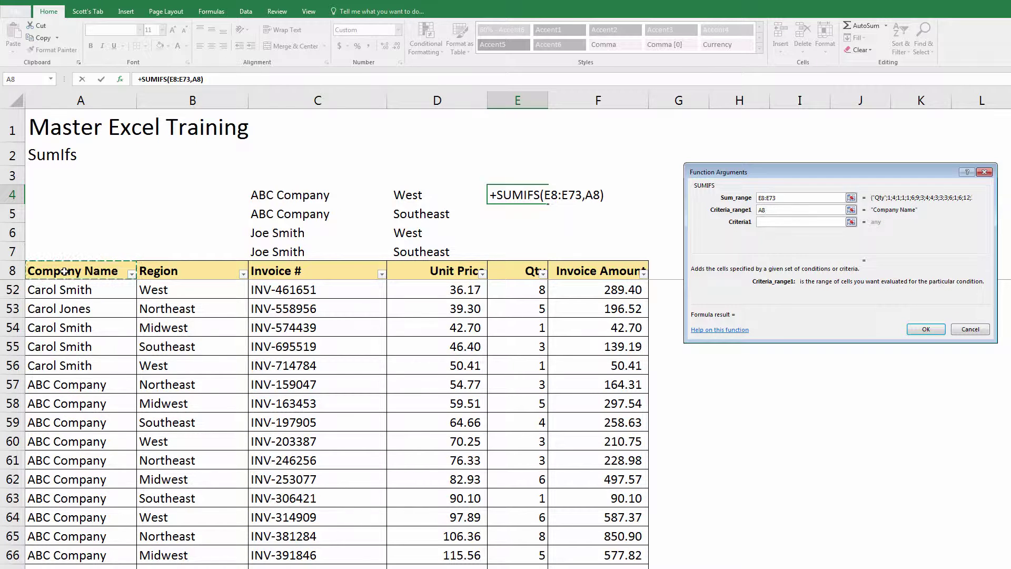
key("ctrl+shift+Down")
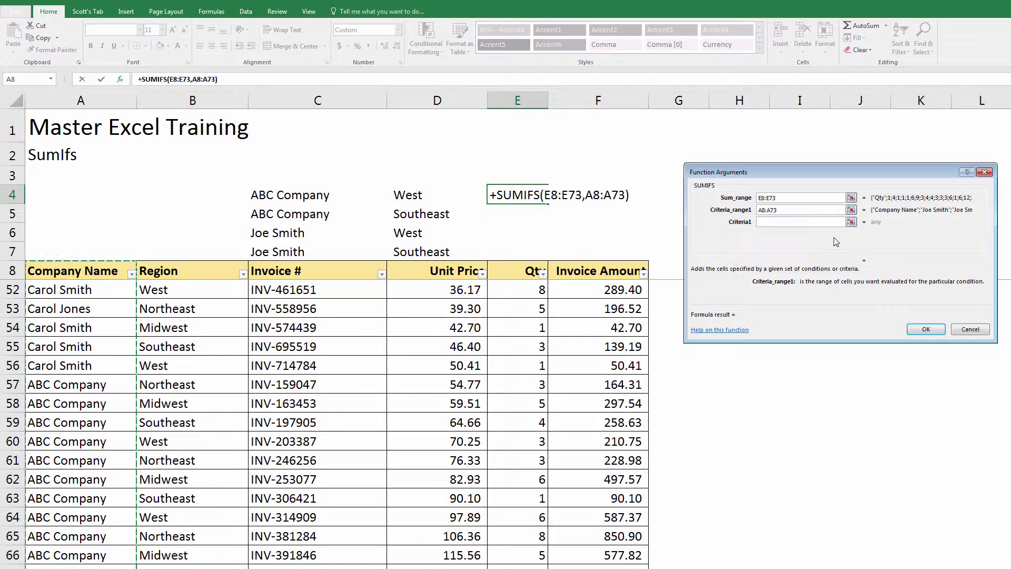
left_click(801, 223)
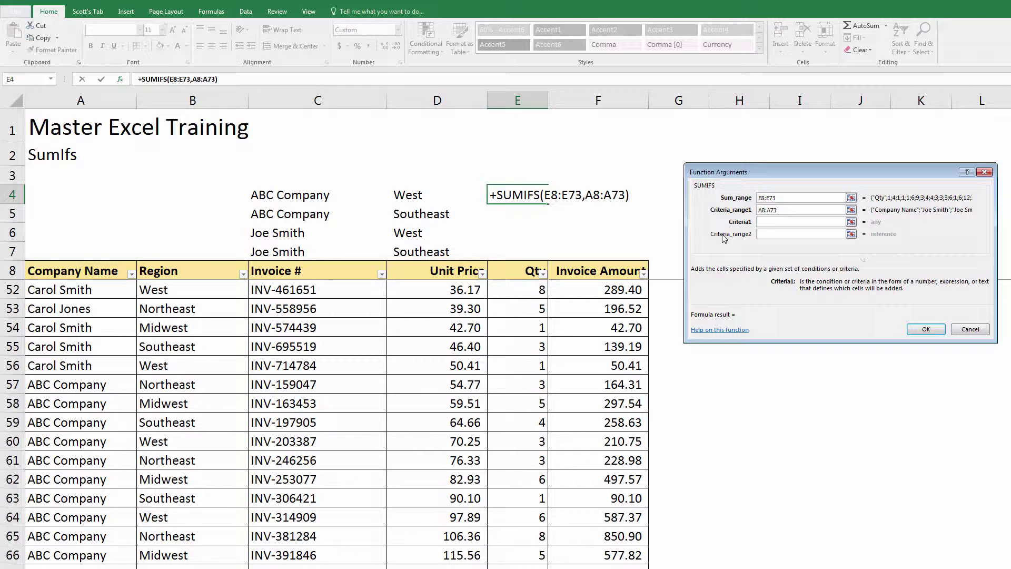
left_click(314, 196)
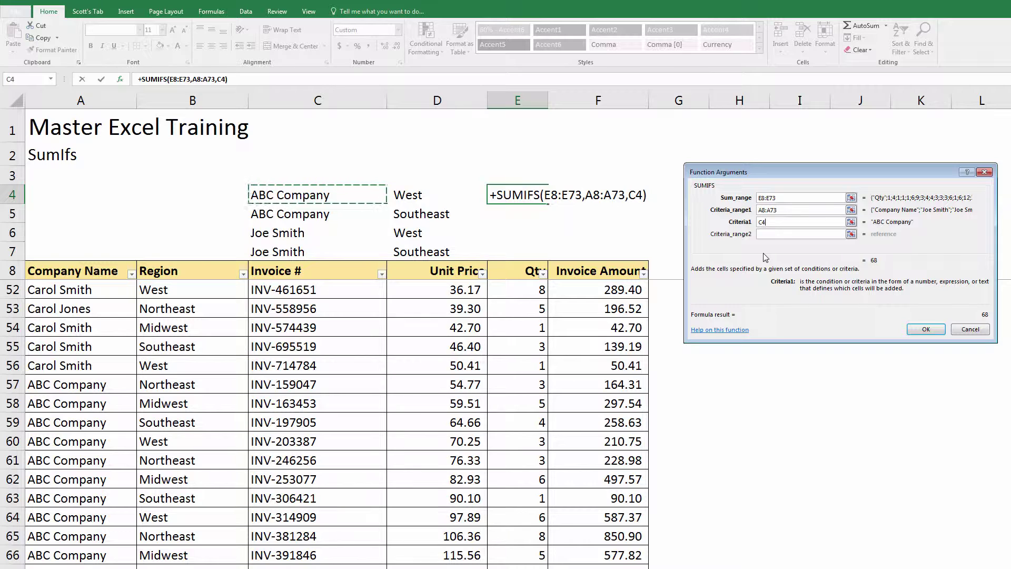
Add criteria range B8:B73 with criterion D4 and enter the formula, giving 20.
left_click(775, 234)
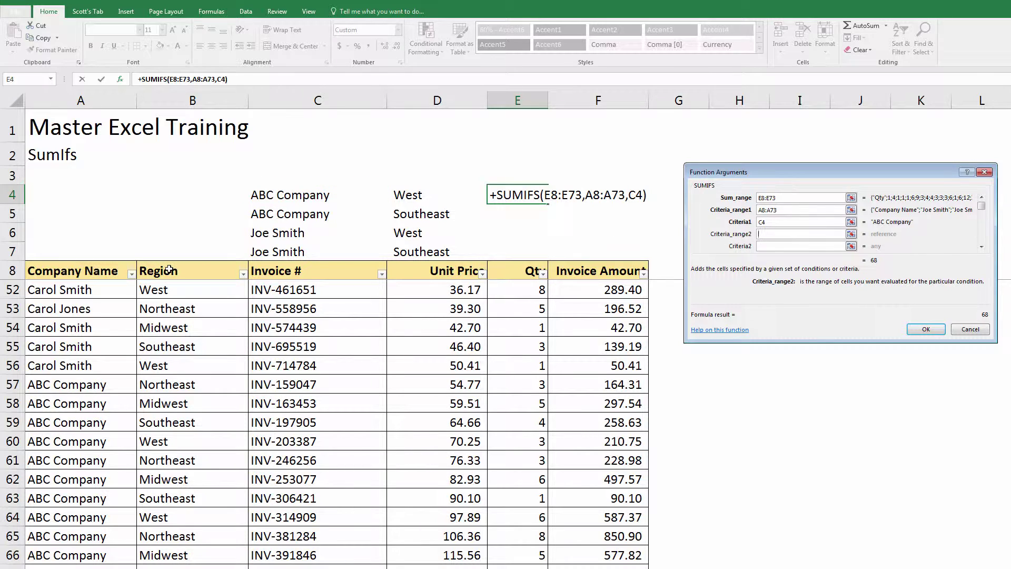
left_click(169, 269)
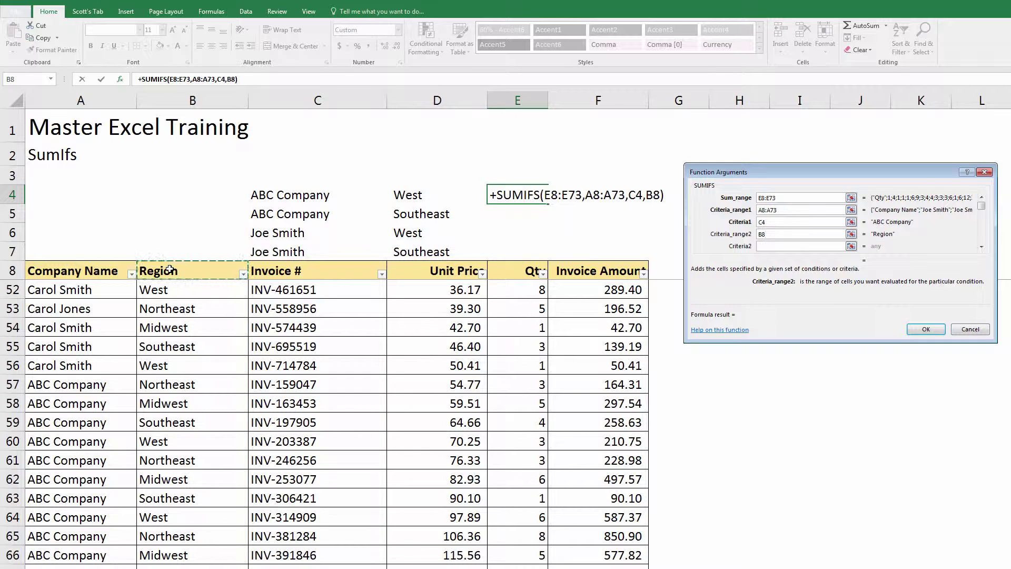
key("ctrl+shift+Down")
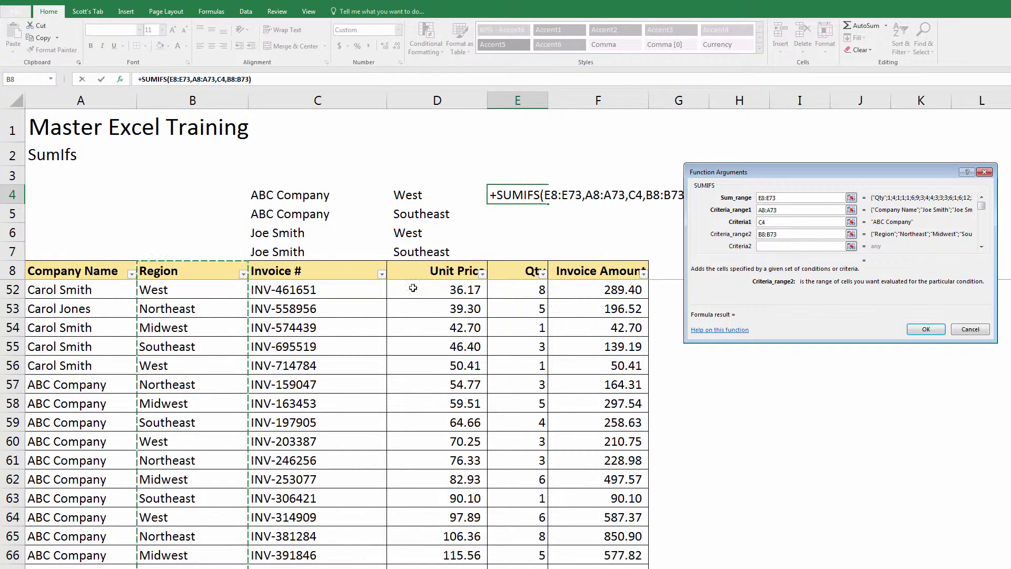
left_click(774, 246)
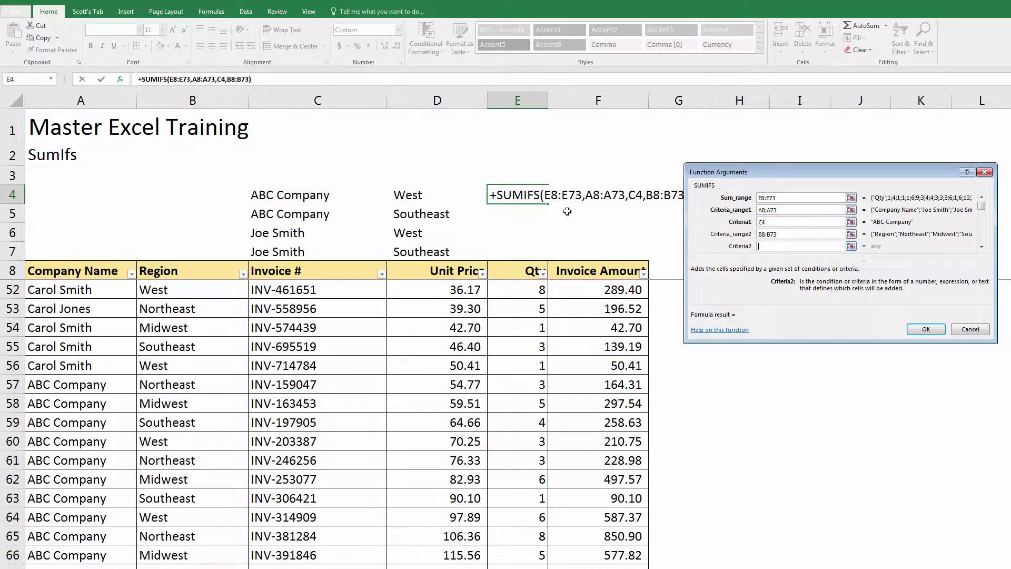
left_click(412, 197)
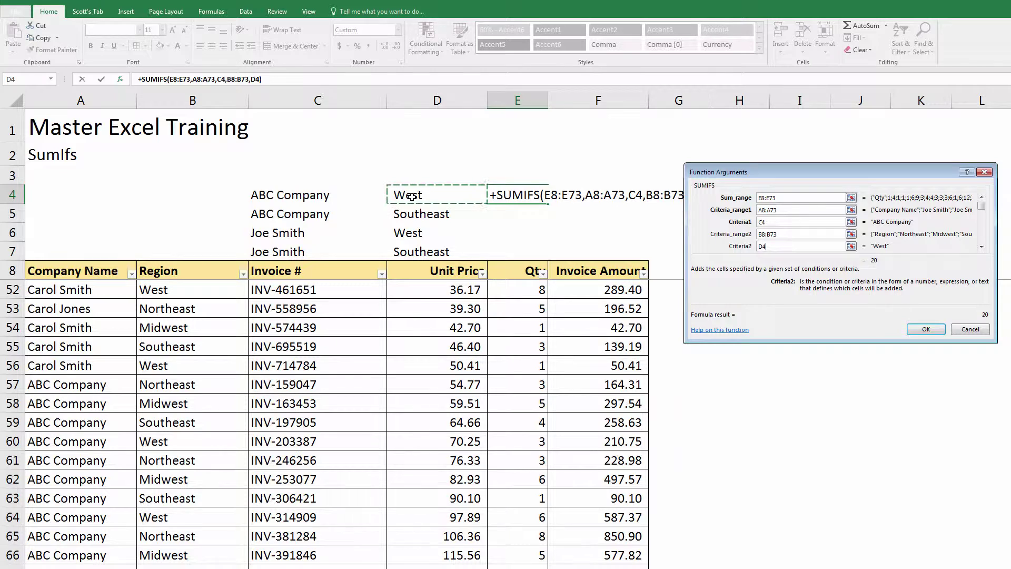
key("Return")
key("Up")
key("Down")
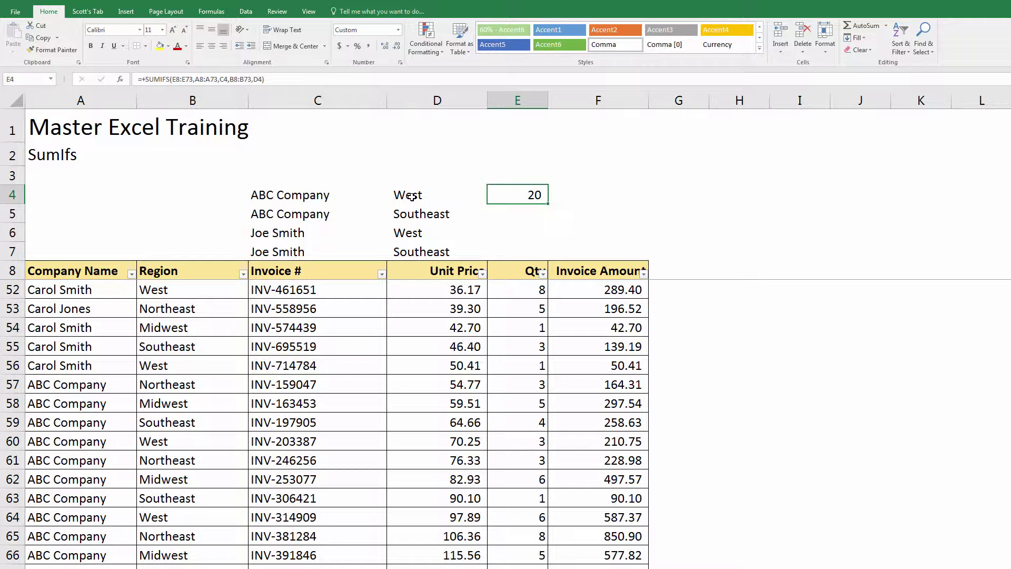
Make the sum range and company range absolute as $E$8:$E$73 and $A$8:$A$73.
key("F2")
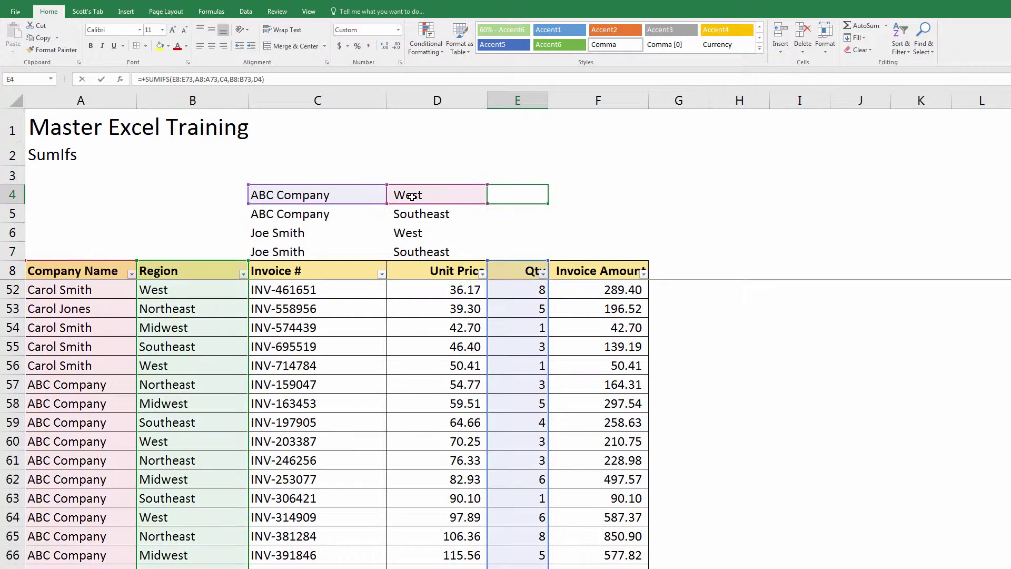
key("Left")
key("Left")
key("Left")
key("Left")
key("Left")
key("Left")
key("Left")
key("Left")
key("Left")
key("Left")
key("Left")
key("Left")
key("Left")
key("Left")
key("Left")
key("Left")
key("Left")
key("Left")
key("Left")
key("Left")
key("Left")
key("Left")
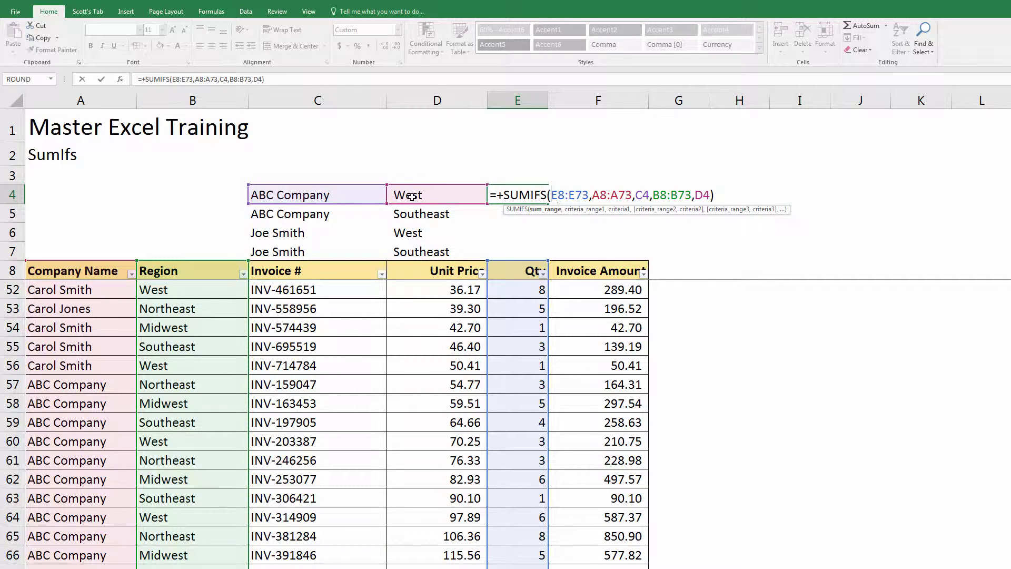
key("shift+Right")
key("shift+Right")
key("Right")
key("shift+Right")
key("shift+Right")
key("shift+Right")
key("shift+Right")
key("shift+Right")
key("shift+Right")
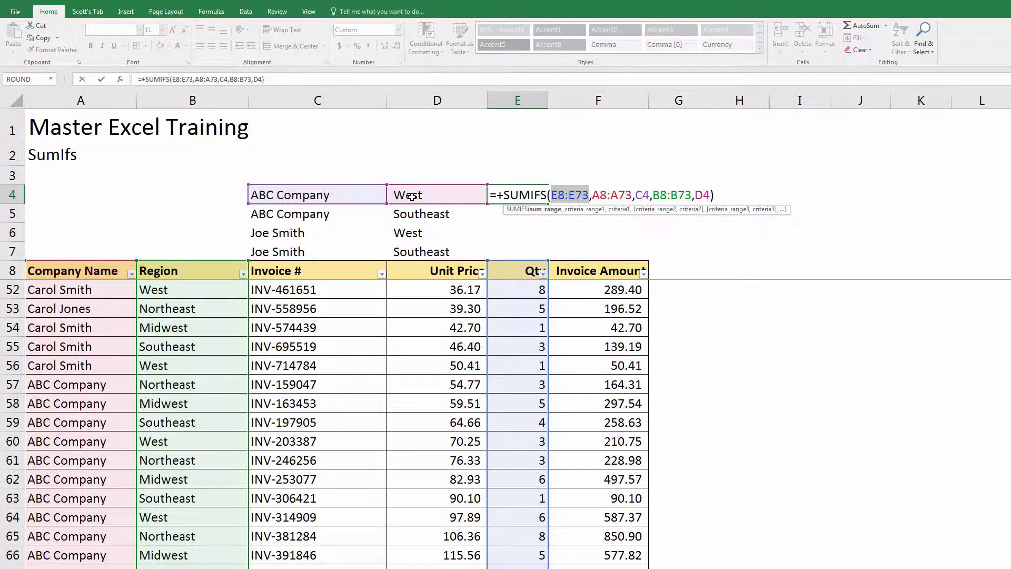
key("F4")
key("Right")
key("Right")
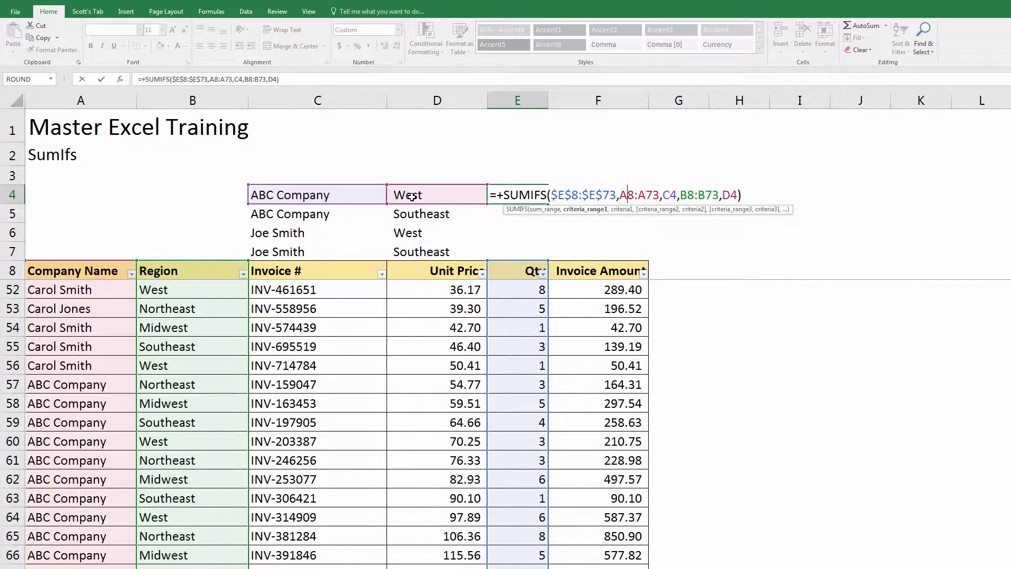
key("shift+Right")
key("shift+Right")
key("shift+Right")
key("shift+Right")
key("shift+Right")
key("shift+Right")
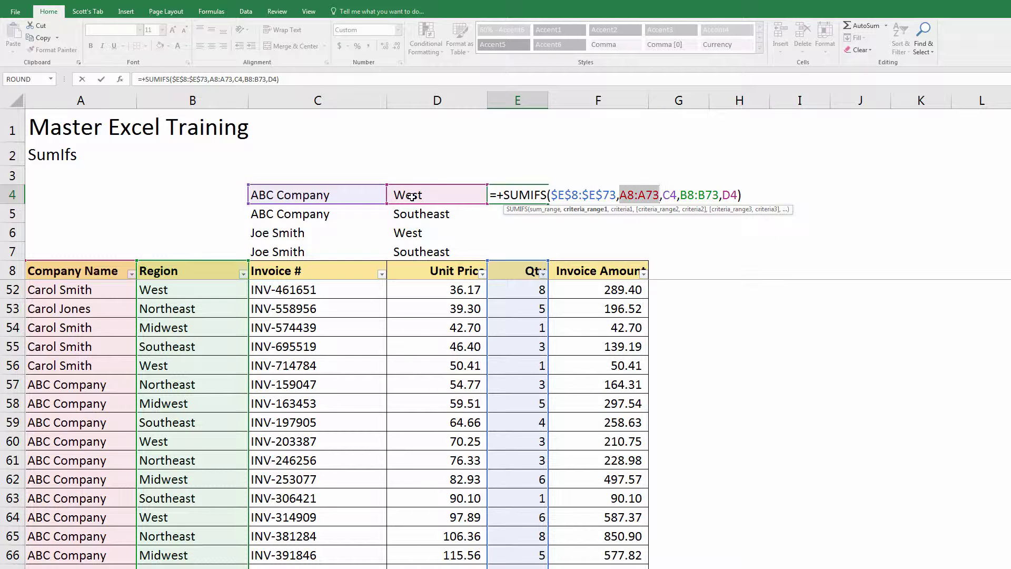
key("F4")
key("Right")
key("Right")
key("shift+Right")
key("shift+Right")
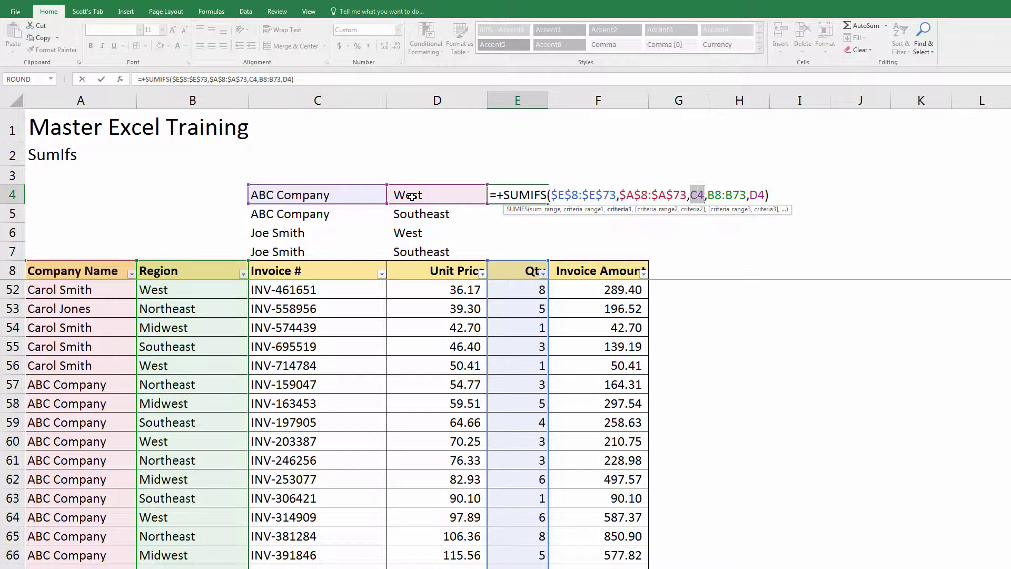
Lock the criteria columns as $C4 and $D4 and make the region range $B$8:$B$73.
key("Left")
type("$")
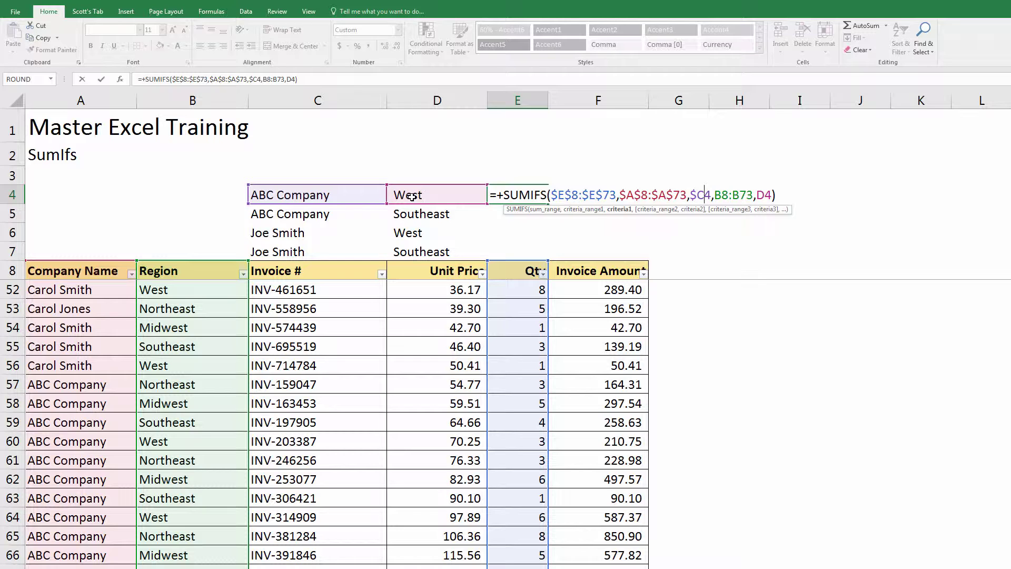
key("Right")
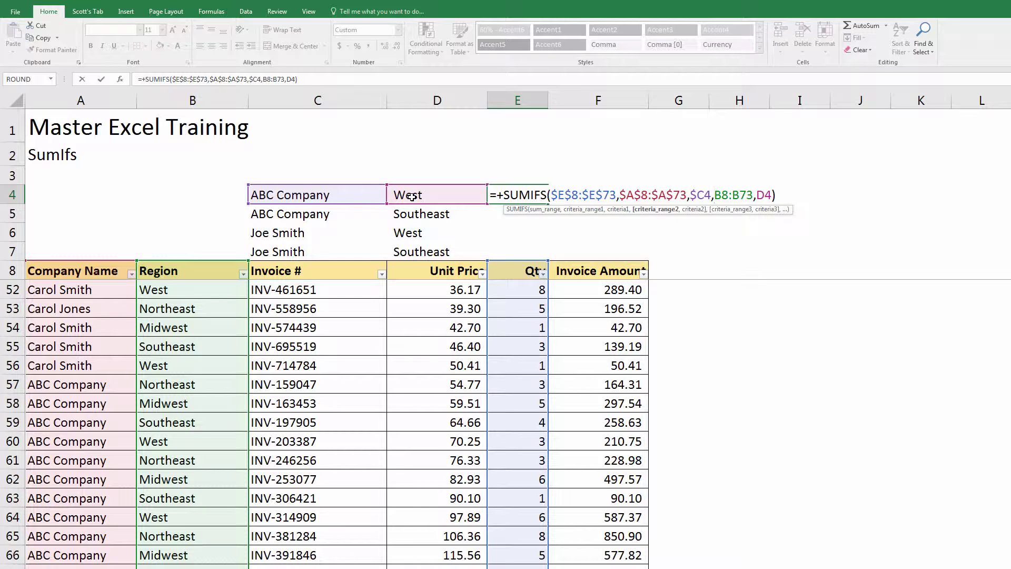
key("shift+Right")
key("shift+Right")
key("shift+Right")
key("shift+Right")
key("shift+Right")
key("shift+Right")
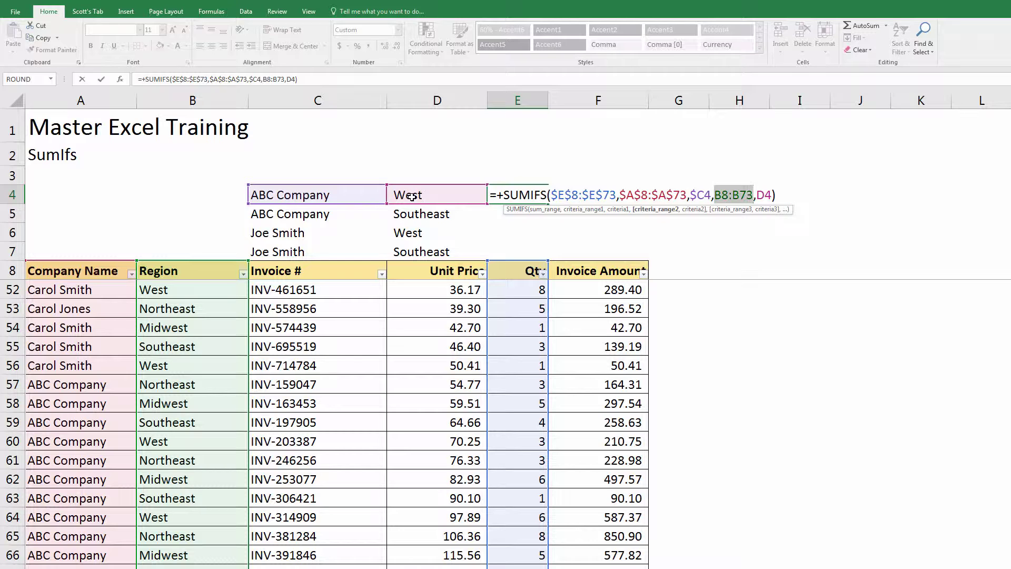
key("F4")
key("Right")
key("Right")
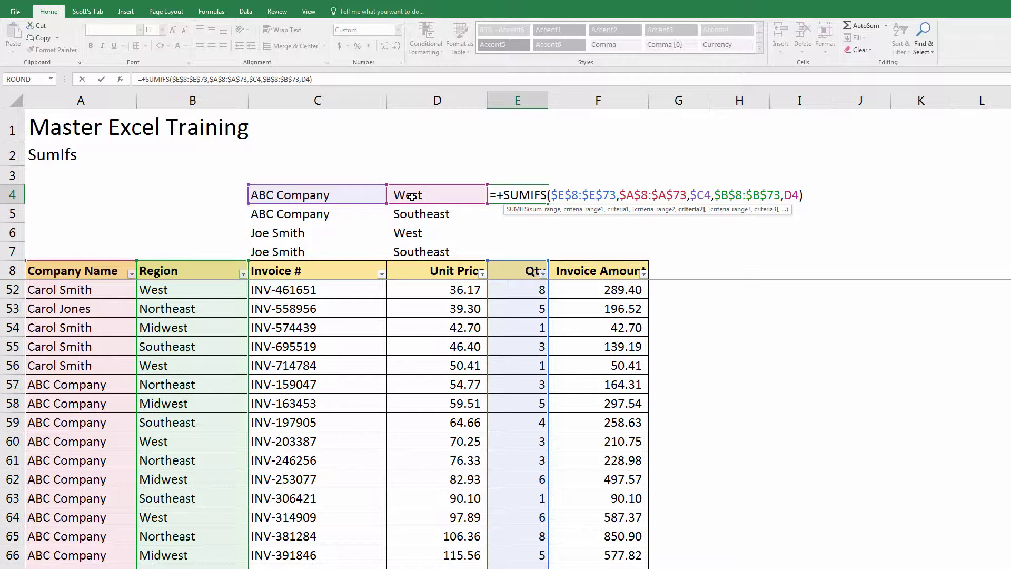
type("$")
Paste E4's SUMIFS into E5, E6 and E7, returning quantities 16, 13 and 14.
key("Return")
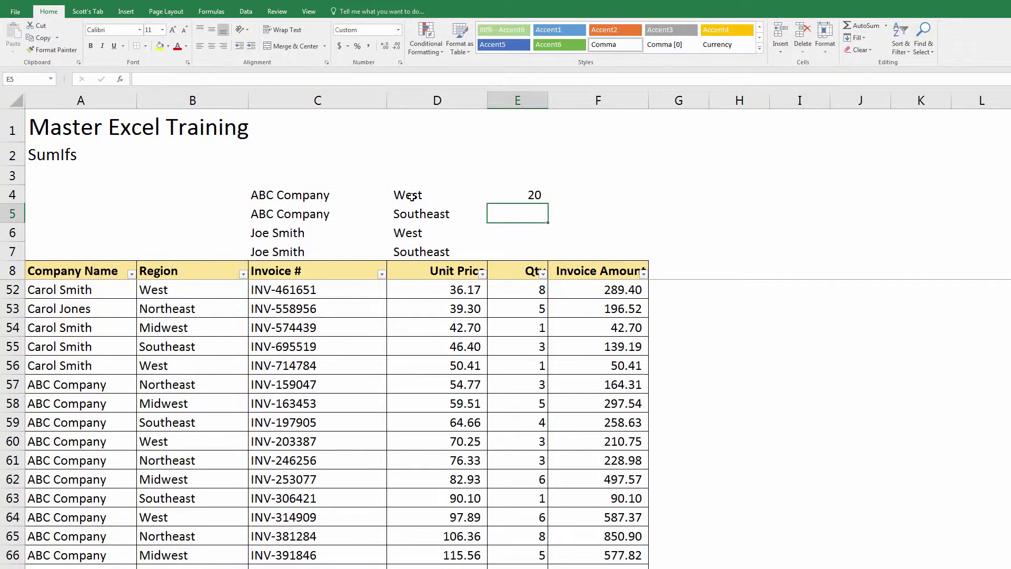
key("Up")
key("ctrl+c")
key("Down")
key("ctrl+v")
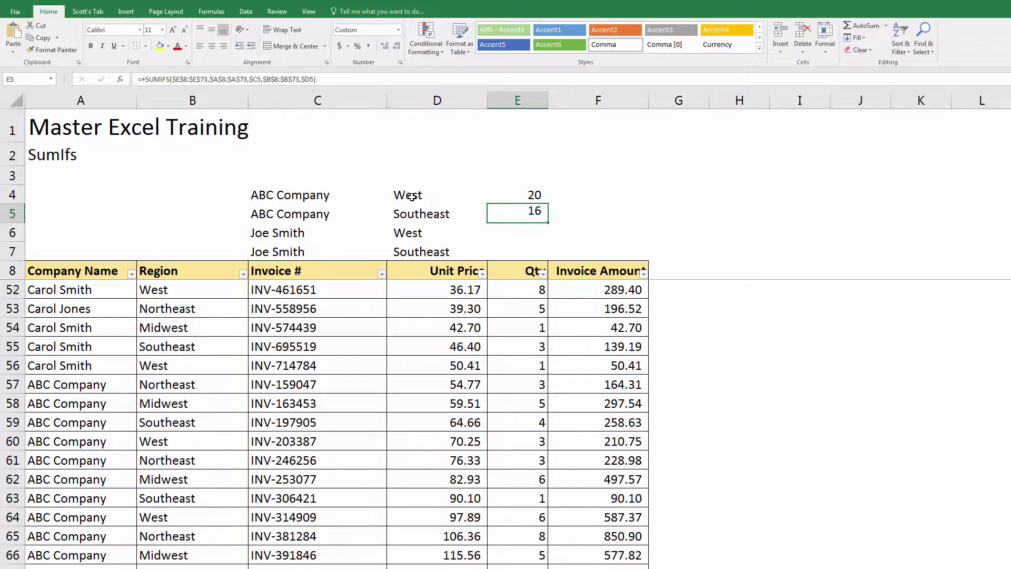
key("Escape")
key("ctrl+c")
key("Down")
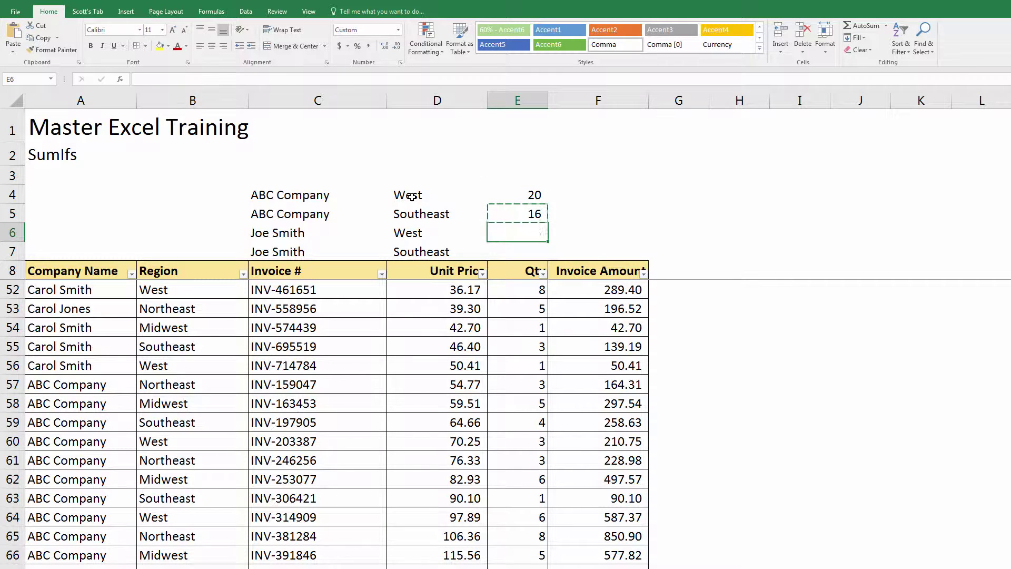
key("ctrl+v")
key("ctrl+c")
key("Down")
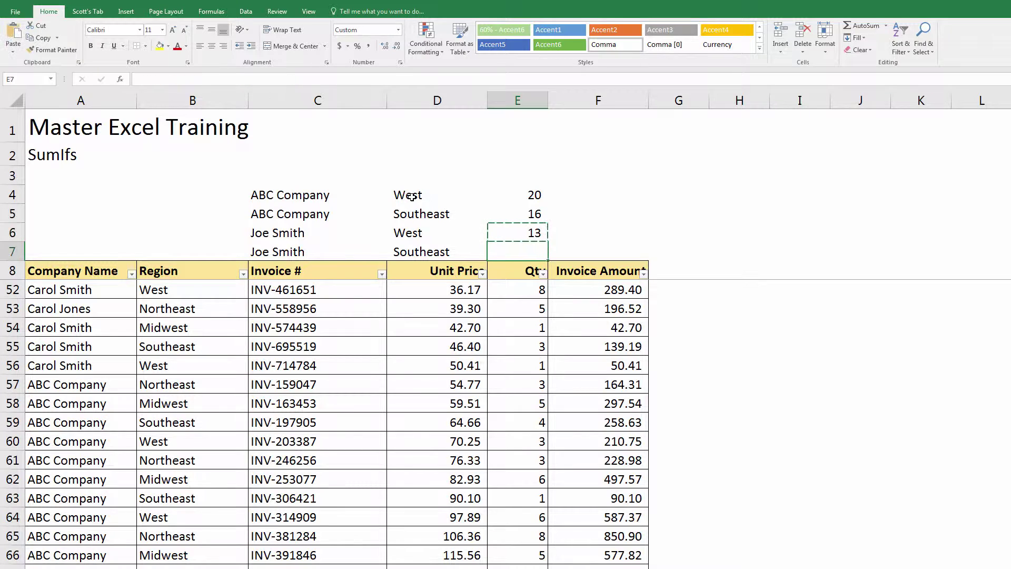
key("ctrl+v")
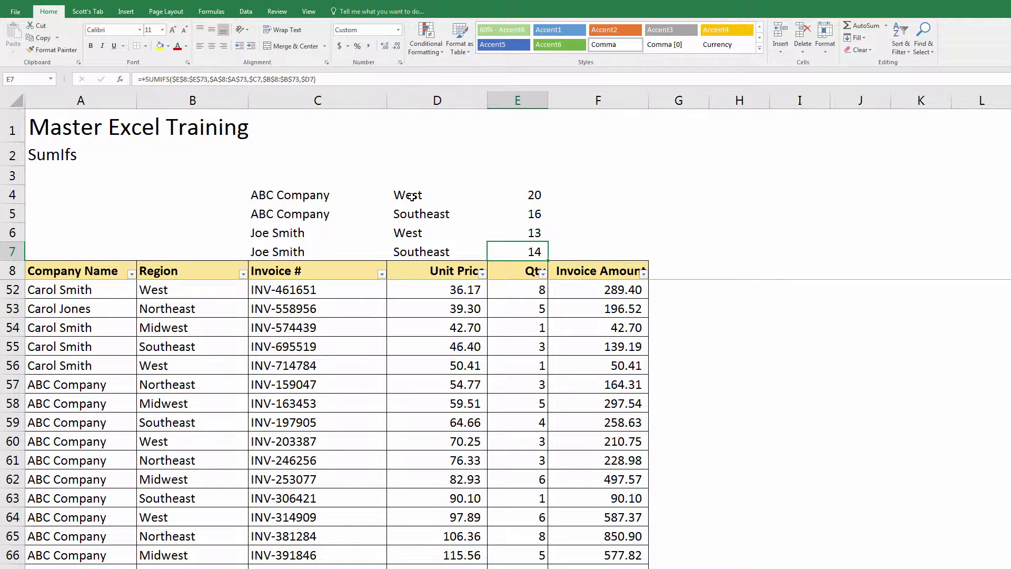
key("Up")
key("Up")
key("Up")
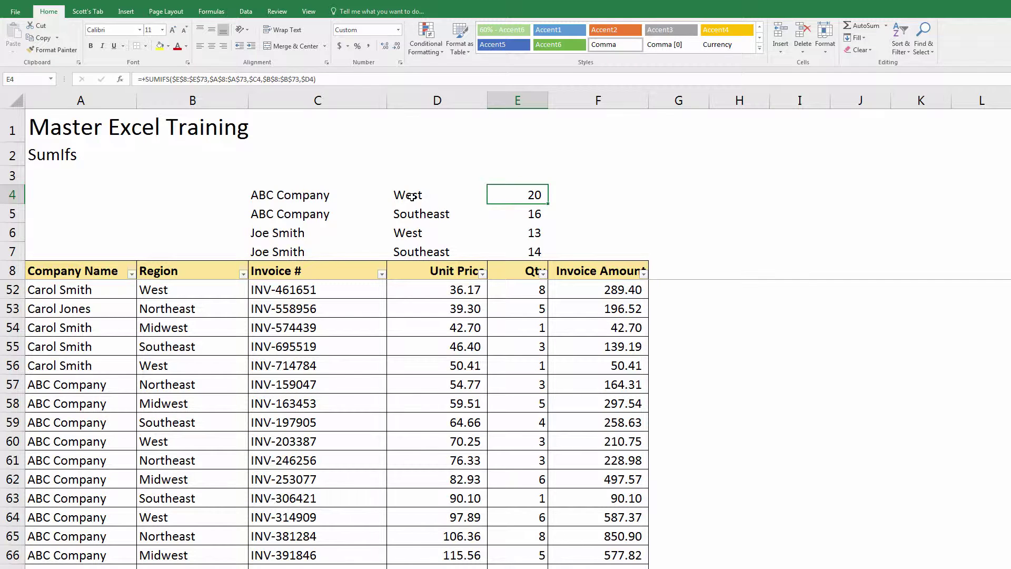
Change E4's SUMIFS sum range from $E$8:$E$73 to relative E8:E73, keeping the total at 20.
key("F2")
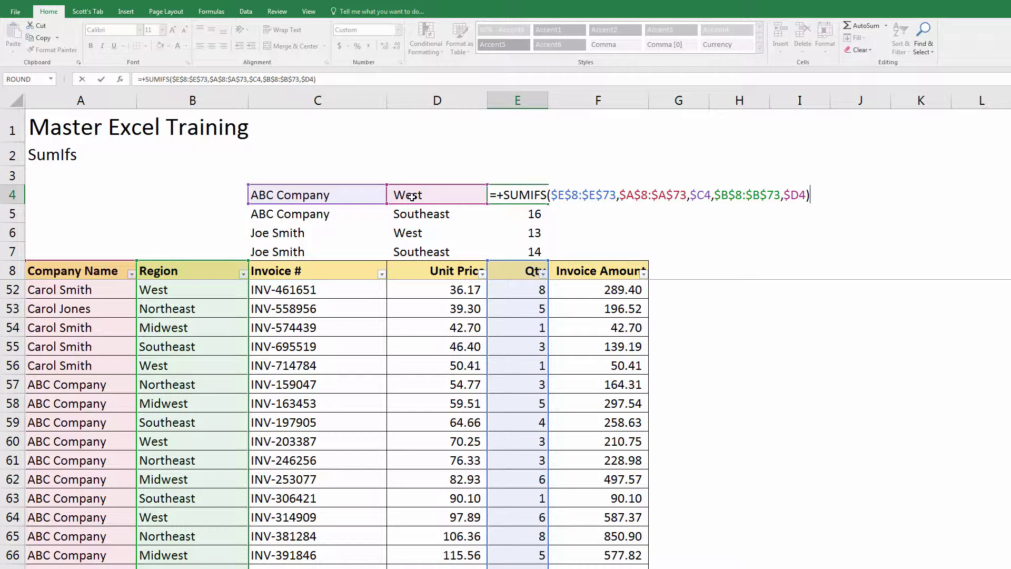
key("Left")
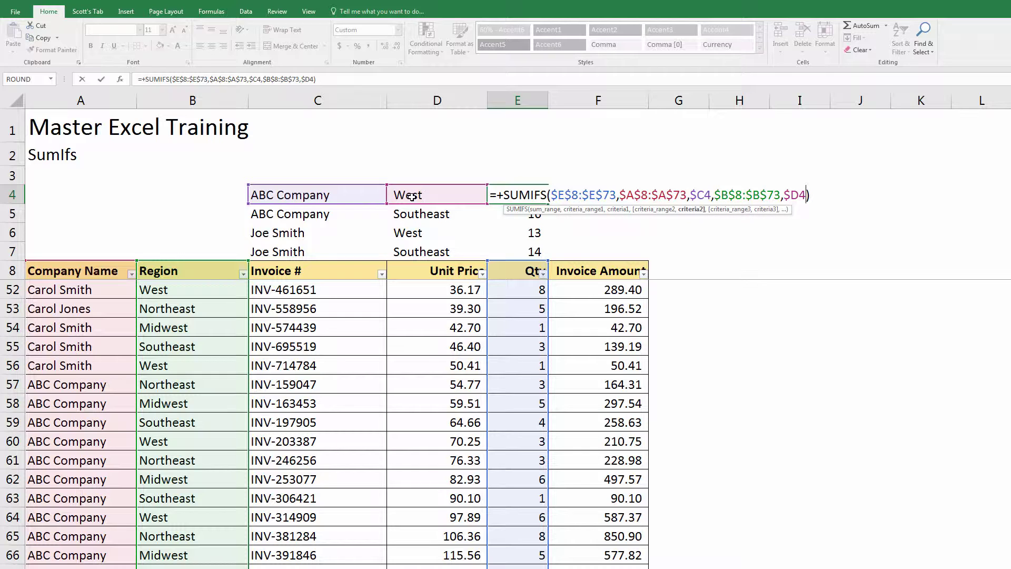
key("Left")
key("Left")
key("Left")
key("Left")
key("Left")
key("Left")
key("Left")
key("Left")
key("Left")
key("Left")
key("Left")
key("Left")
key("Left")
key("Left")
key("Left")
key("Left")
key("Left")
key("Left")
key("Left")
key("Left")
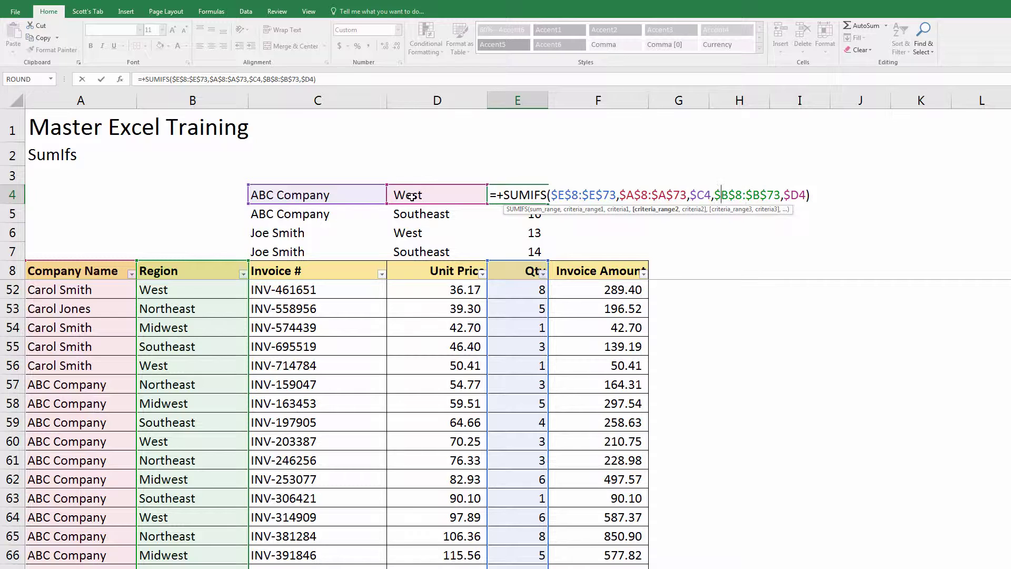
key("Left")
key("Left")
key("Left")
key("Left")
key("Left")
key("Left")
key("Left")
key("Left")
key("Left")
key("Left")
key("Left")
key("Left")
key("Left")
key("Left")
key("Left")
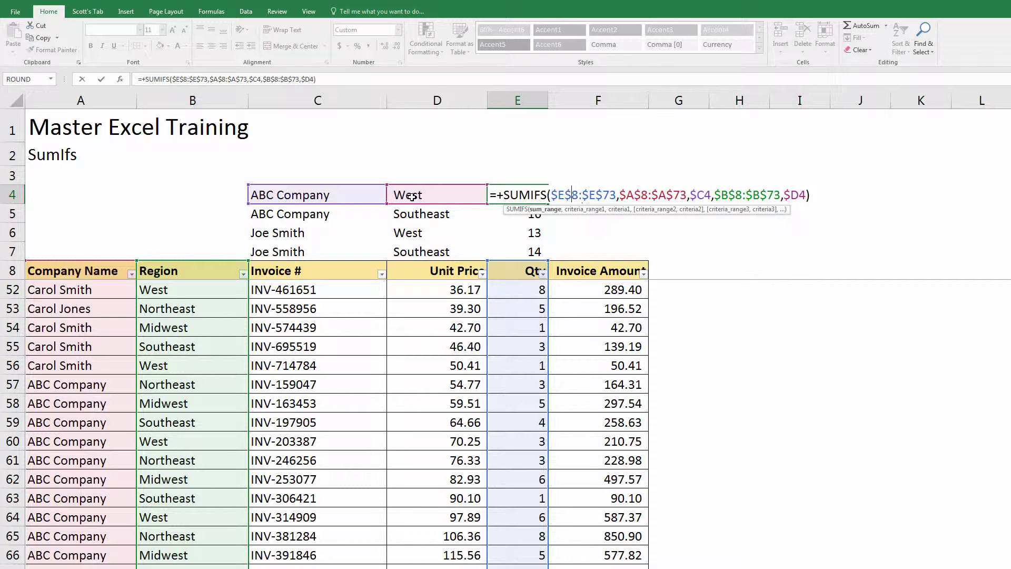
key("shift+Right")
key("shift+Right")
key("shift+Right")
key("shift+Right")
key("shift+Right")
key("shift+Right")
key("shift+Right")
key("shift+Right")
key("shift+Right")
key("shift+Right")
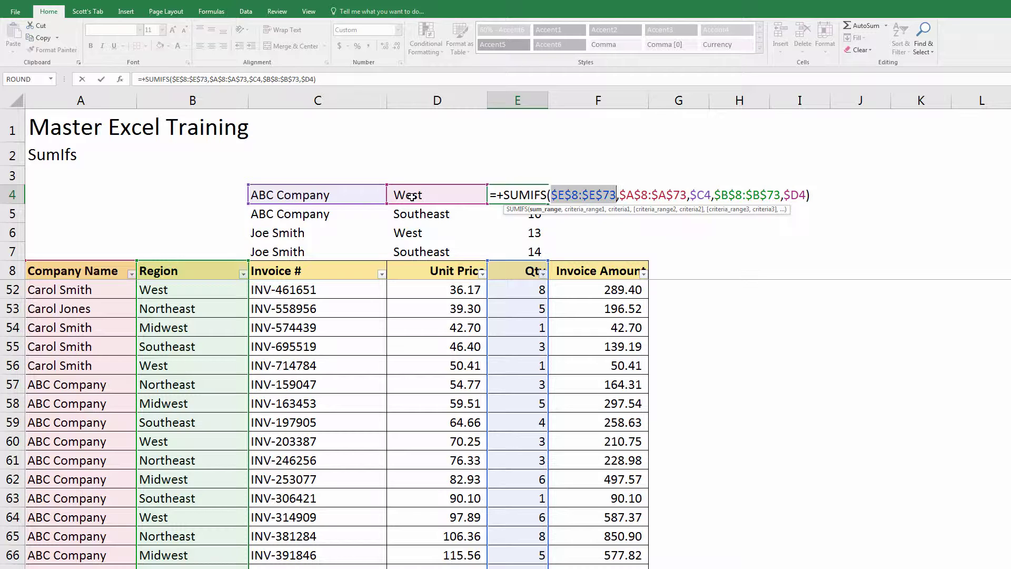
key("F4")
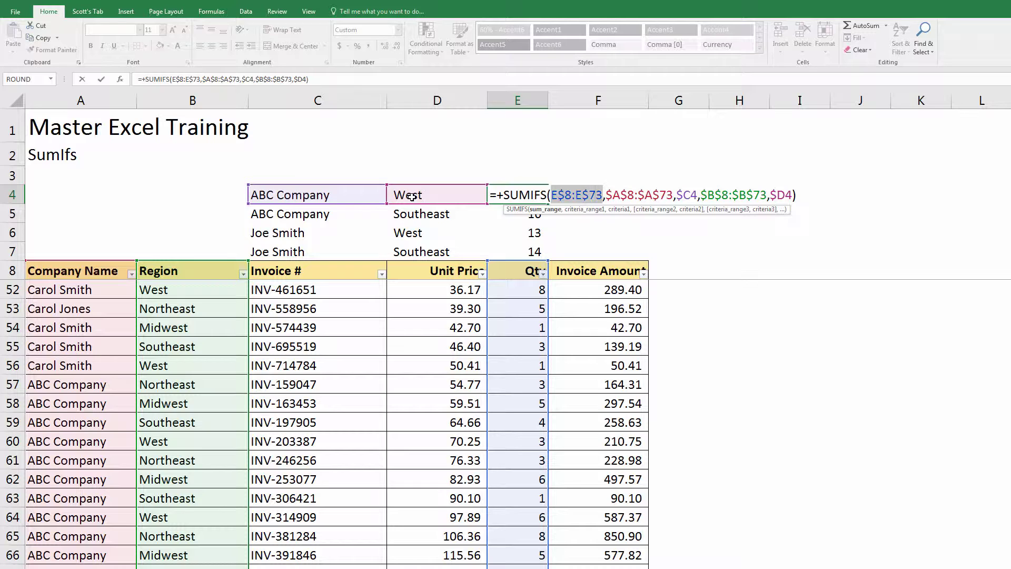
key("F4")
key("F4")
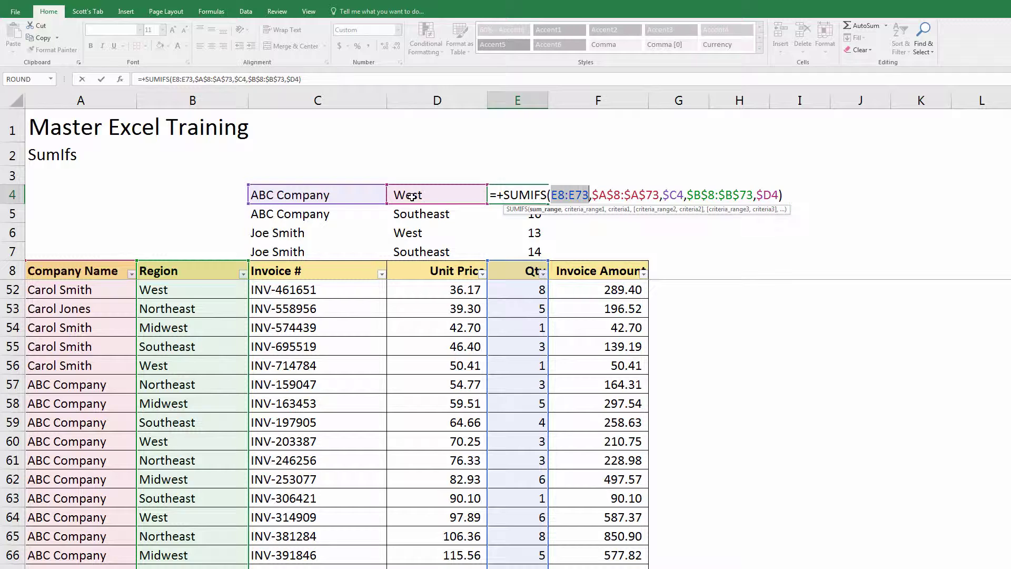
key("Return")
key("Up")
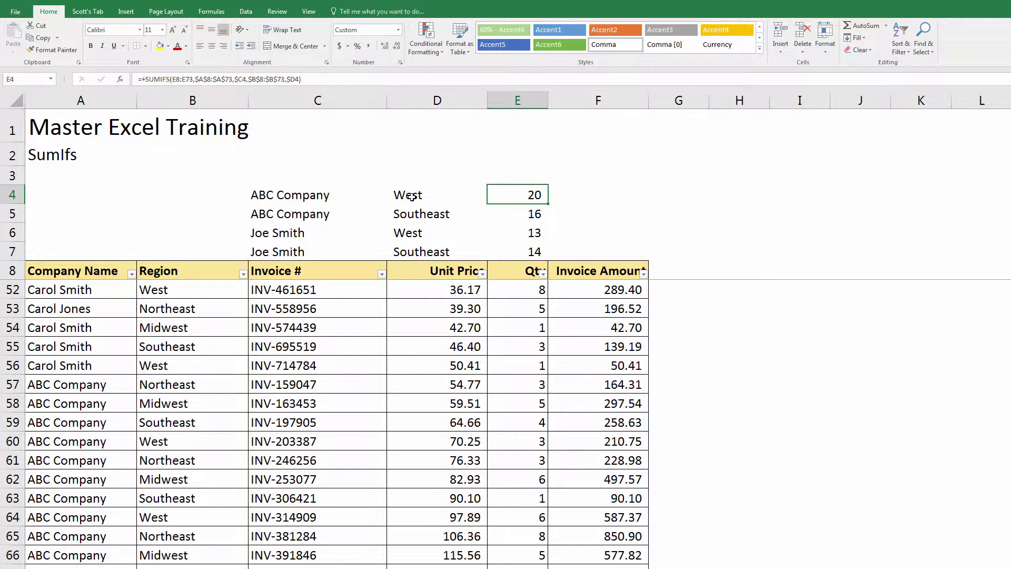
Copy E4's formula to F4 and lock its sum range to $F$8:$F$73, giving 2,728.
key("ctrl+c")
key("Right")
key("Return")
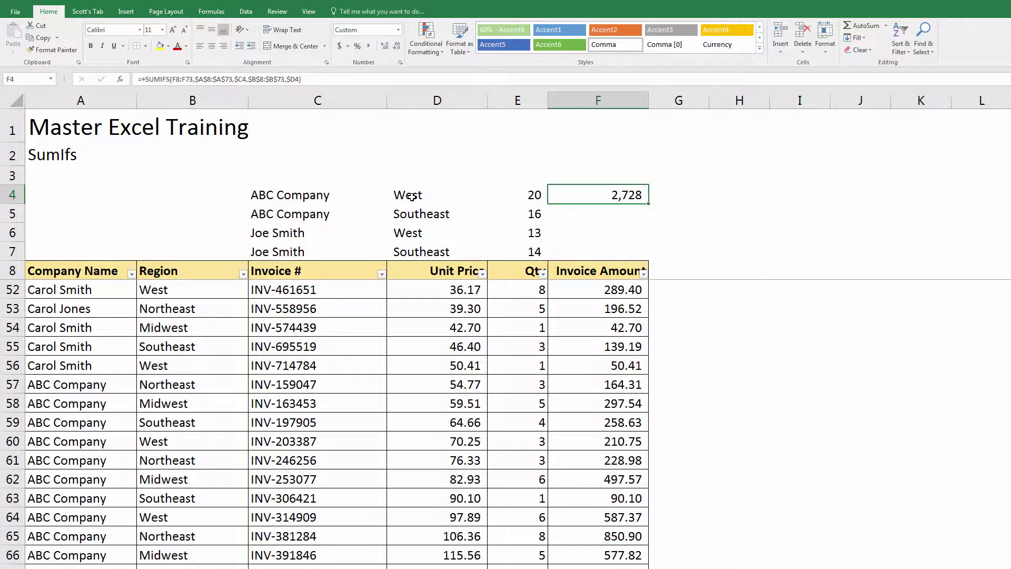
key("F2")
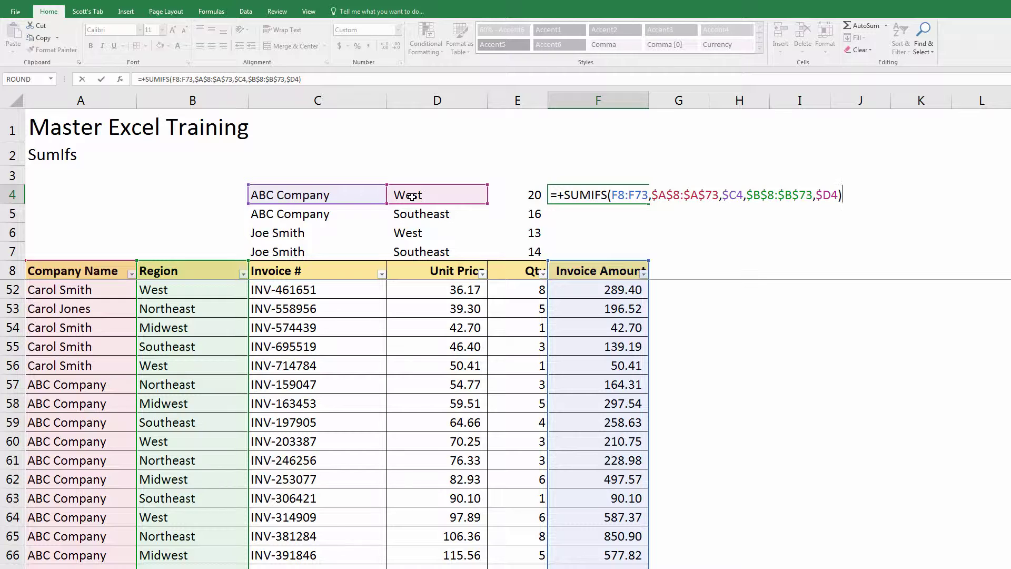
key("Left")
key("Left")
key("Left")
key("Left")
key("Left")
key("Left")
key("Left")
key("Left")
key("Left")
key("Left")
key("Left")
key("Left")
key("Left")
key("Left")
key("Left")
key("Left")
key("Left")
key("Left")
key("Left")
key("Left")
key("Left")
key("Left")
key("Left")
key("Left")
key("Left")
key("Left")
key("Left")
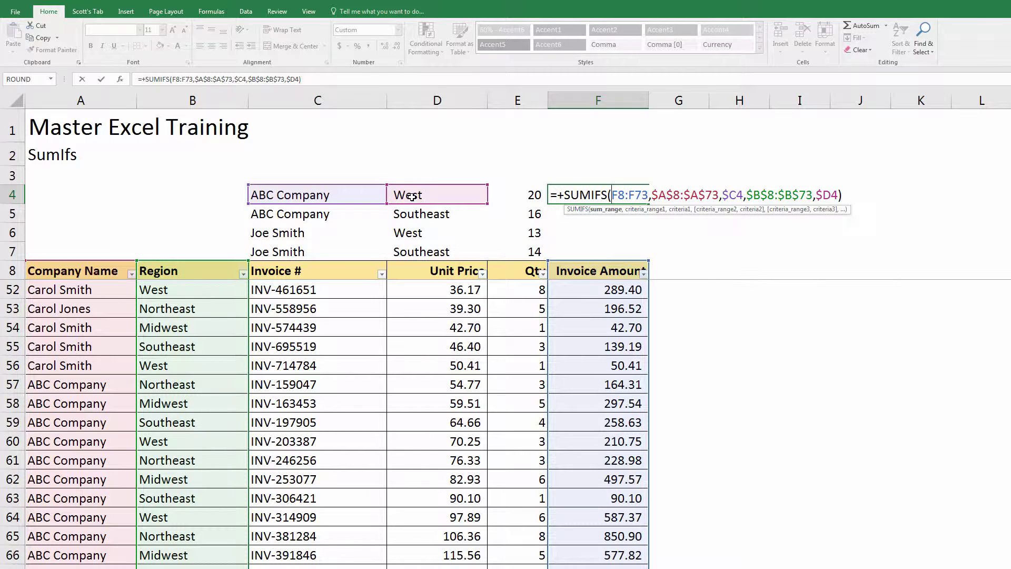
key("shift+Right")
key("shift+Right")
key("shift+Right")
key("shift+Right")
key("shift+Right")
key("shift+Right")
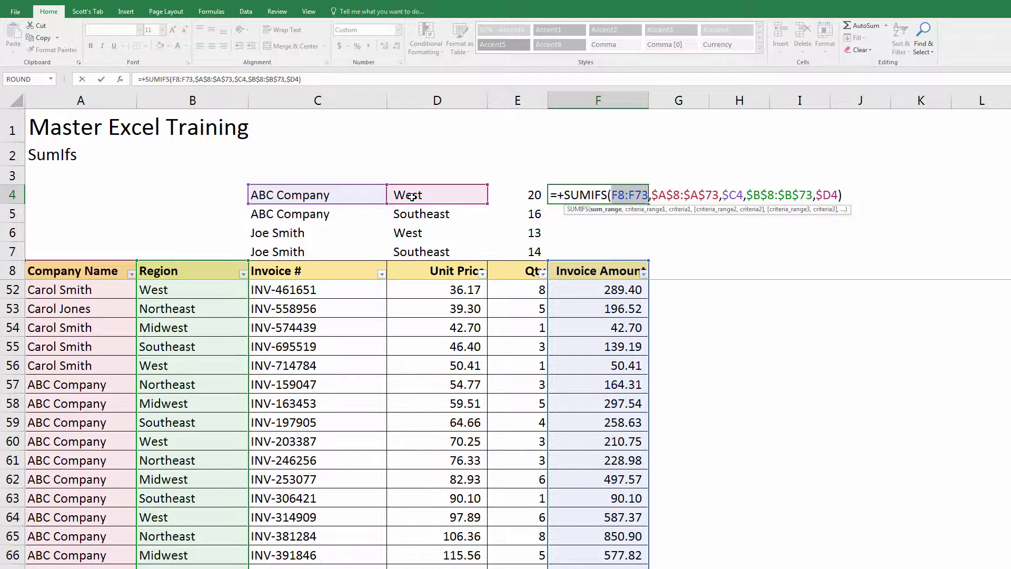
key("F4")
key("Return")
key("Up")
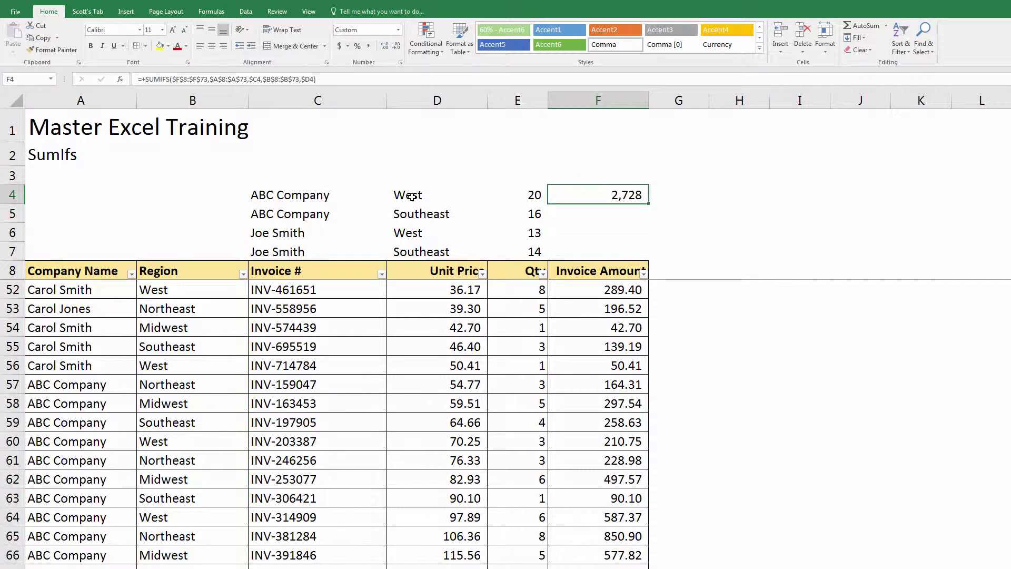
Paste F4's invoice formula into F5:F7, giving 2,026, 655 and 410.
key("ctrl+c")
key("shift+Down")
key("shift+Down")
key("shift+Down")
key("ctrl+v")
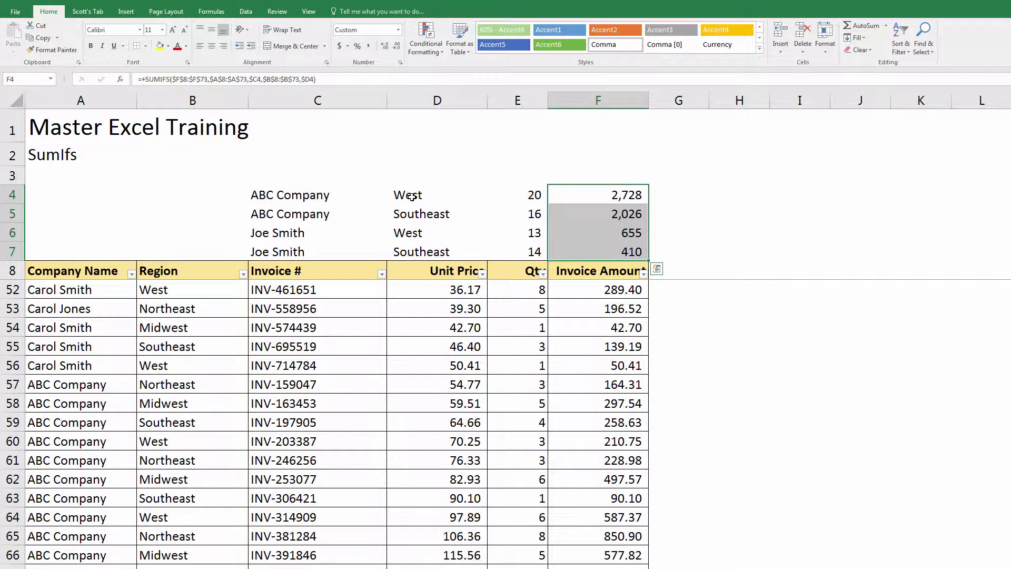
Review the quantity and invoice SUMIFS formulas in E4:F7 to verify the references.
key("Down")
key("Left")
key("Right")
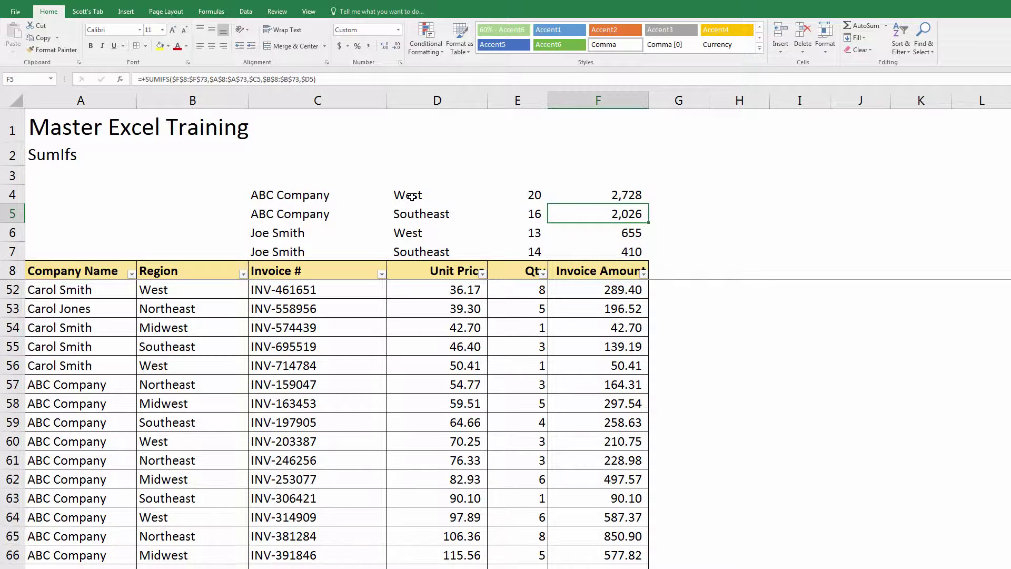
key("Left")
key("Up")
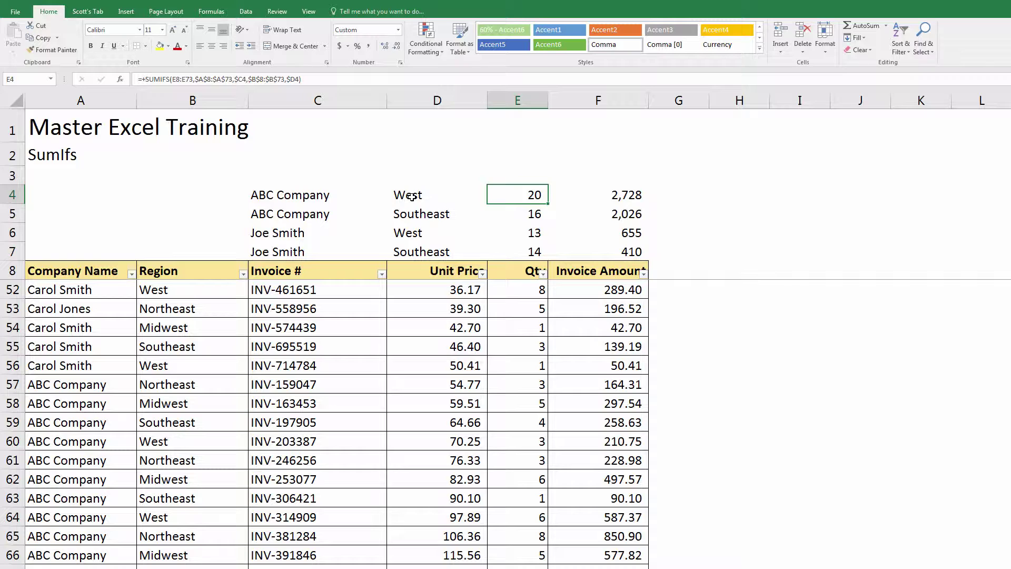
key("Right")
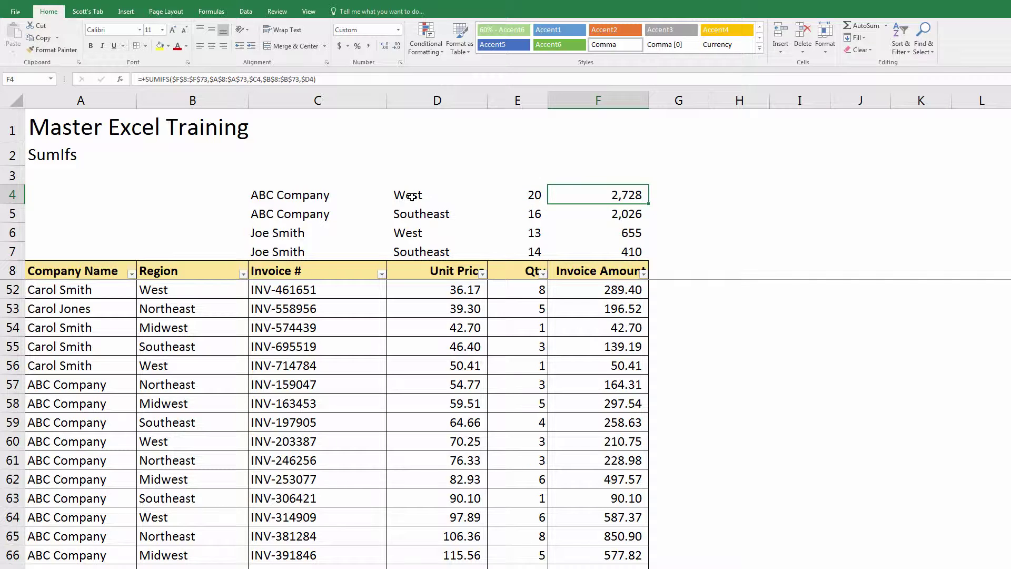
key("Left")
key("Down")
key("Right")
key("Left")
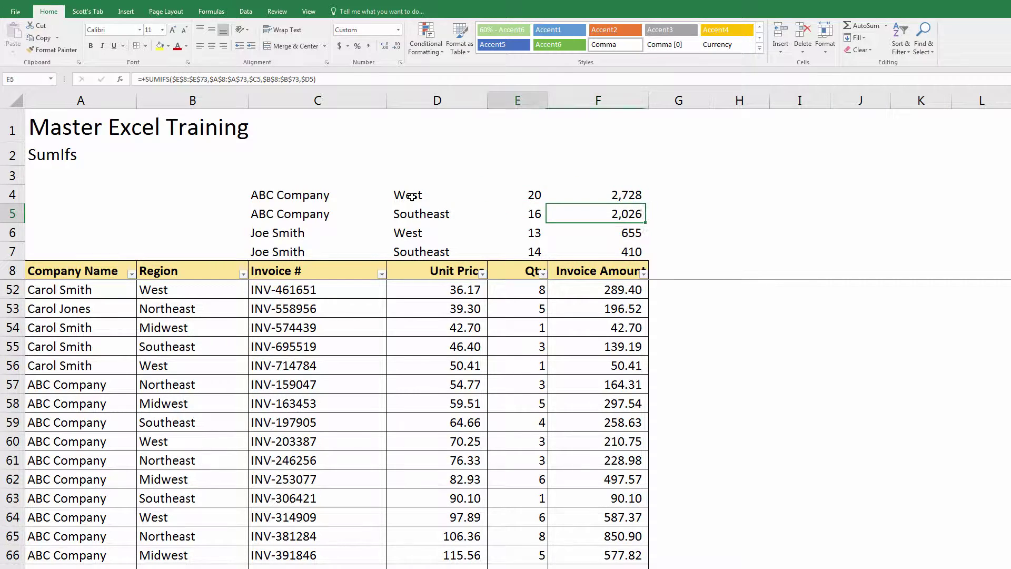
key("Down")
key("Up")
key("Down")
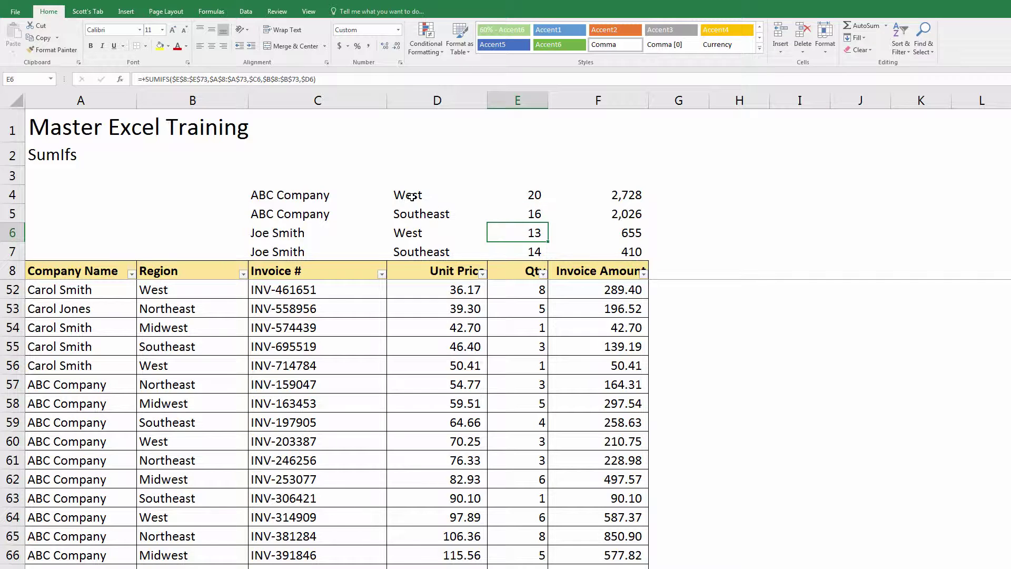
key("Down")
key("Right")
key("Up")
key("Left")
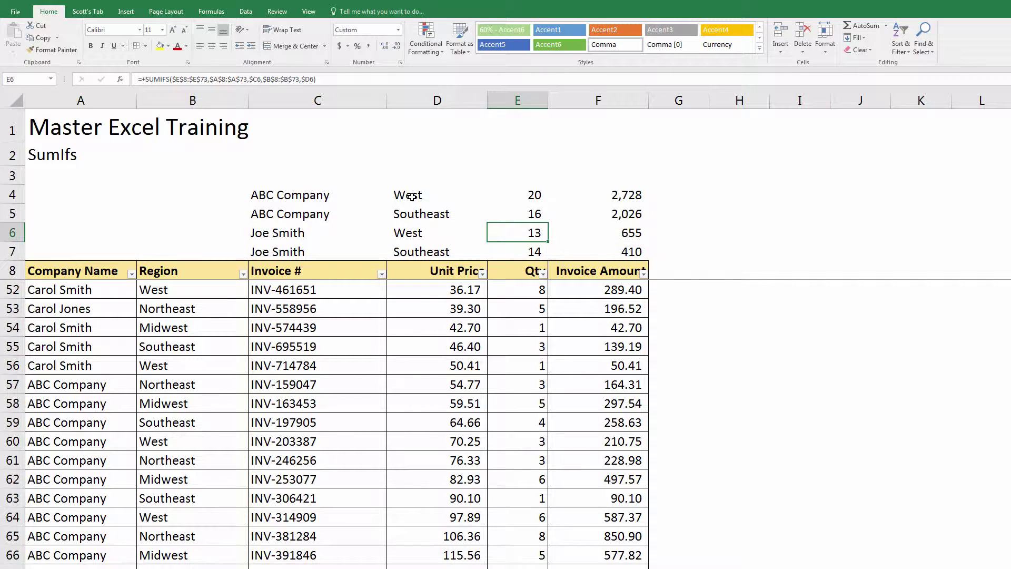